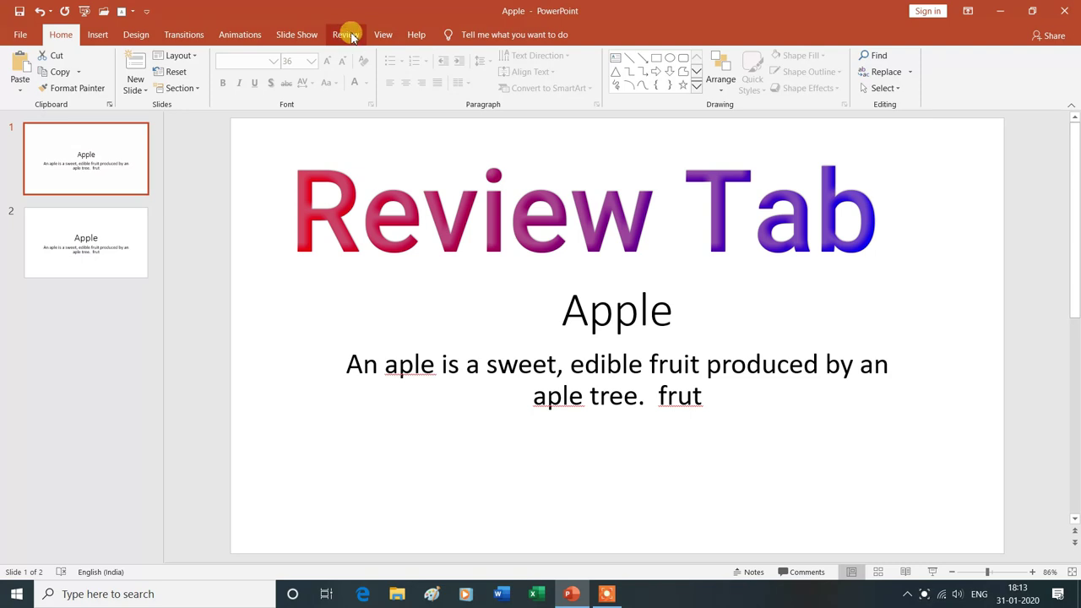
Start a spelling check of the Apple presentation from the Review tab.
left_click(348, 35)
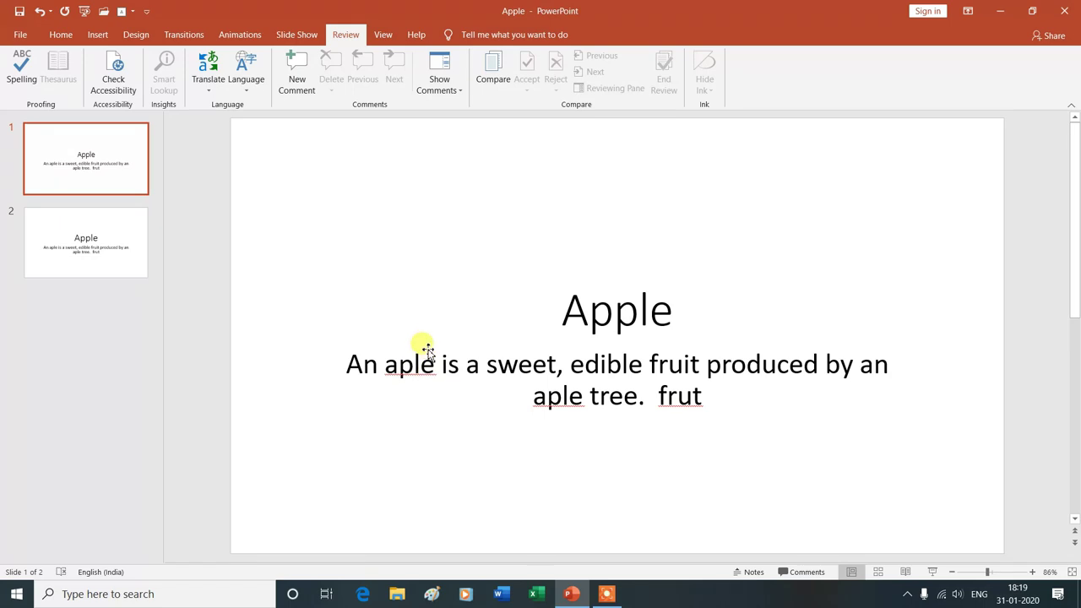
left_click(22, 75)
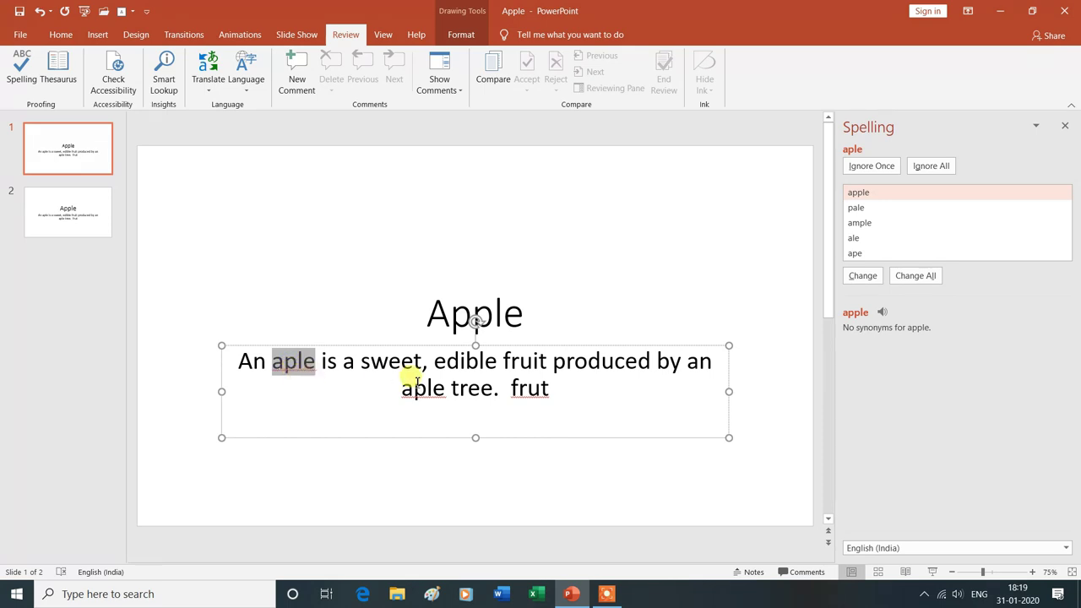
Correct the first 'aple' to 'apple' on slide 1, then view slide 2.
left_click(862, 277)
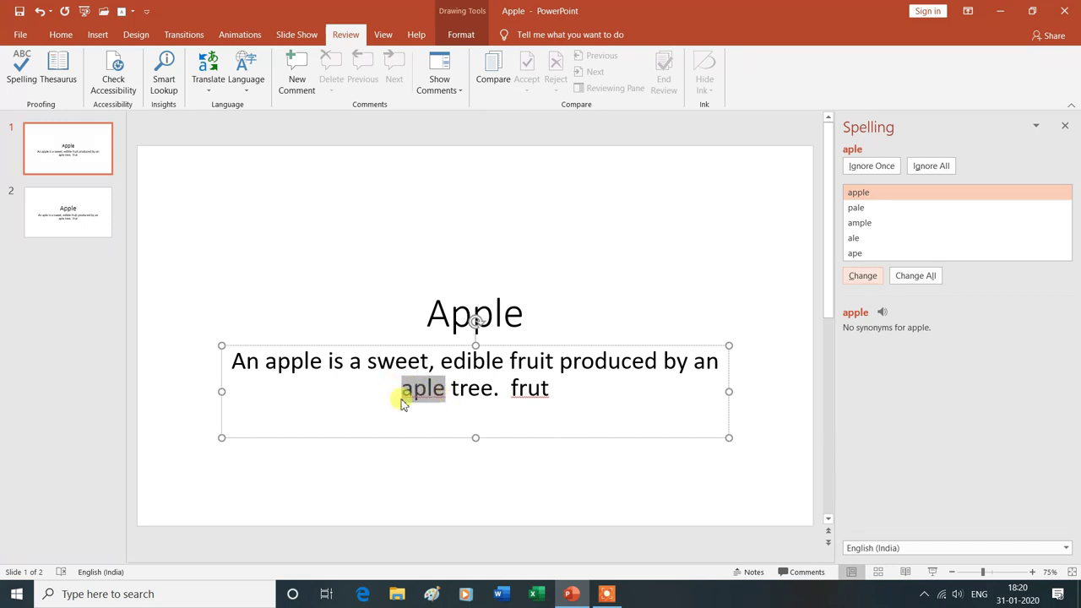
left_click(461, 392)
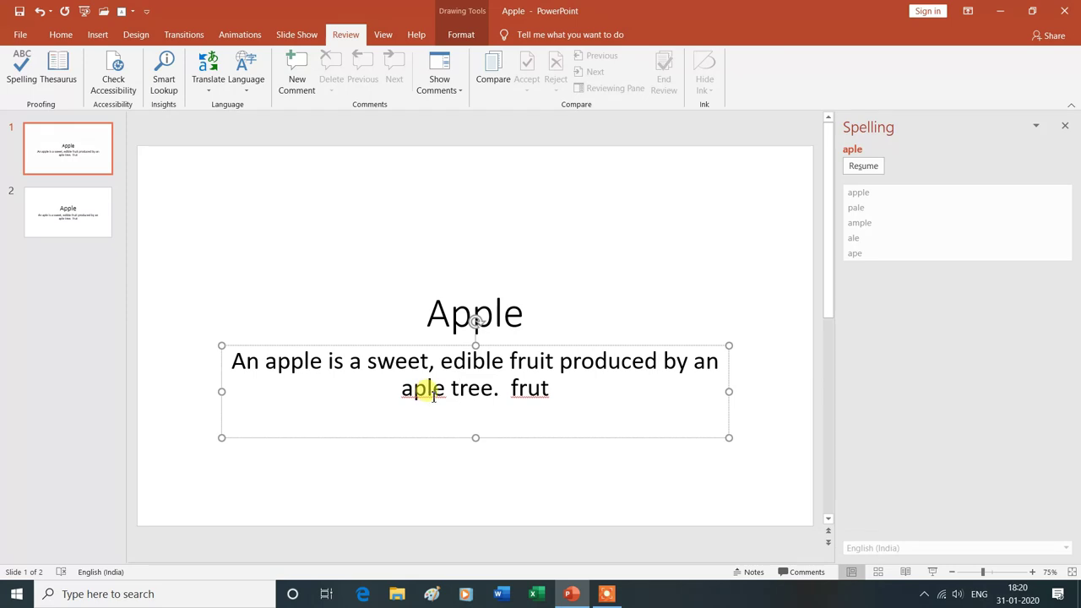
left_click(88, 218)
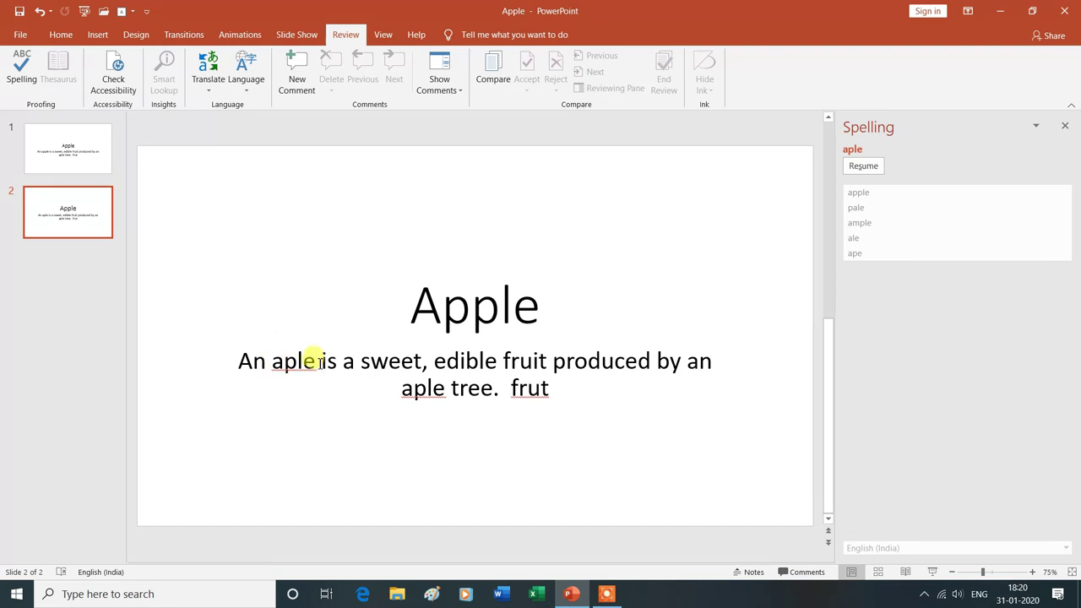
Resume the spelling check and Change All remaining 'aple' to 'apple' on both slides.
left_click(76, 163)
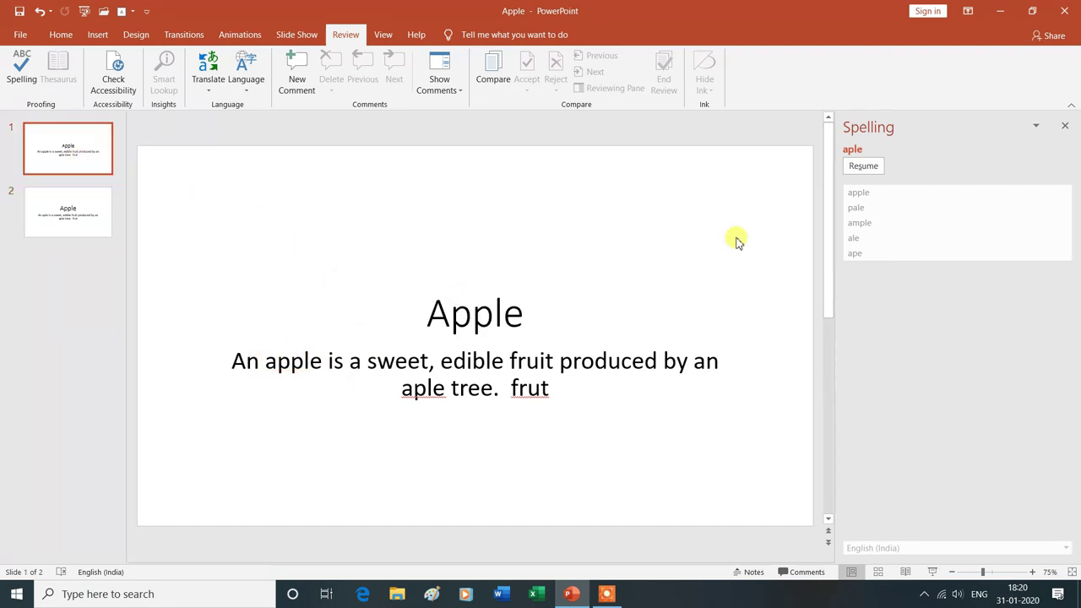
left_click(862, 167)
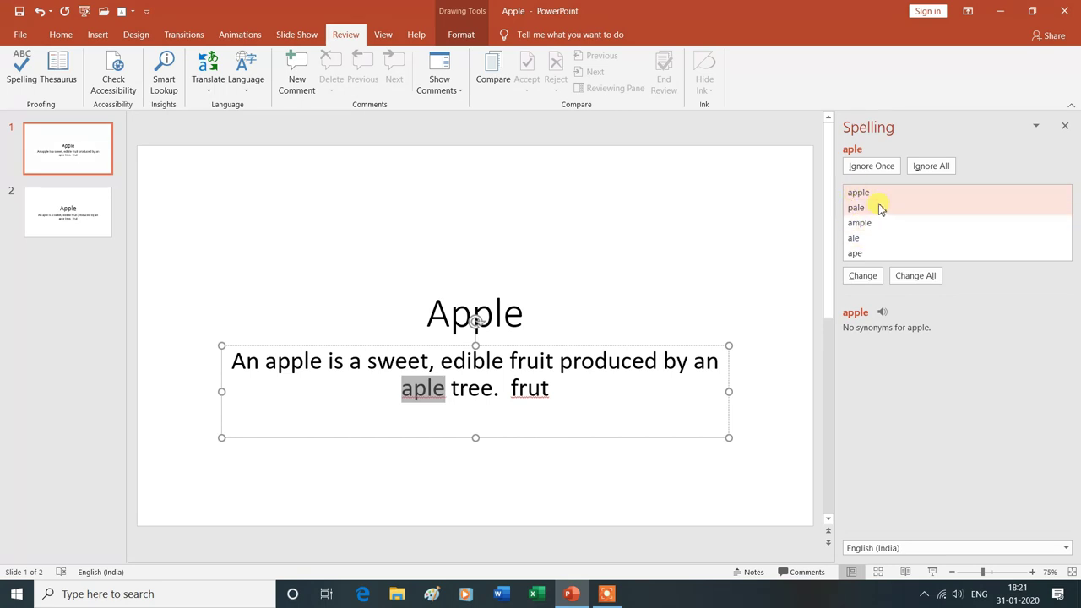
left_click(920, 277)
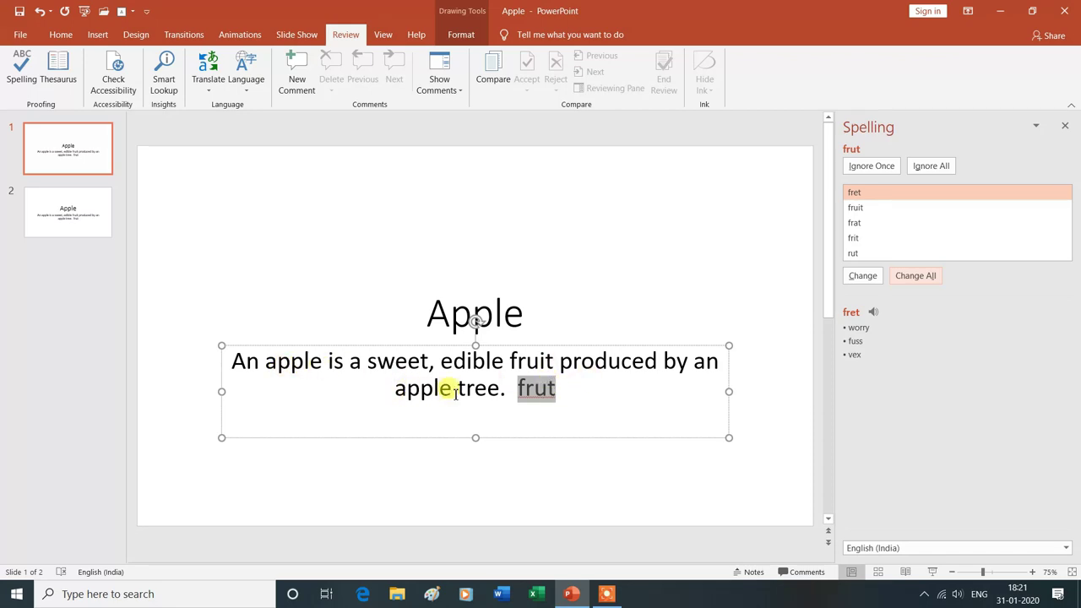
left_click(61, 211)
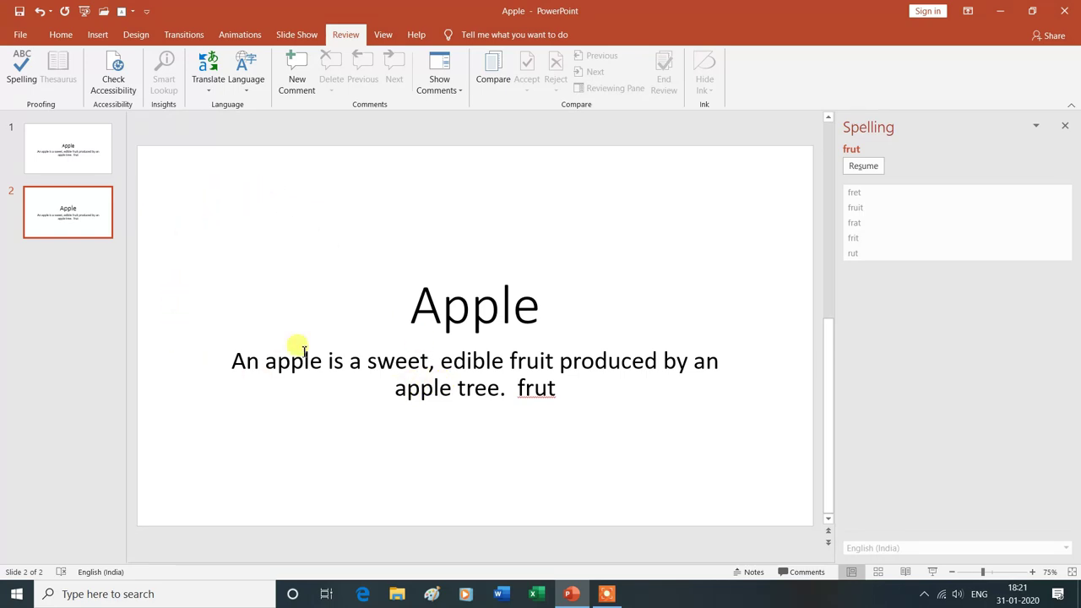
left_click(80, 159)
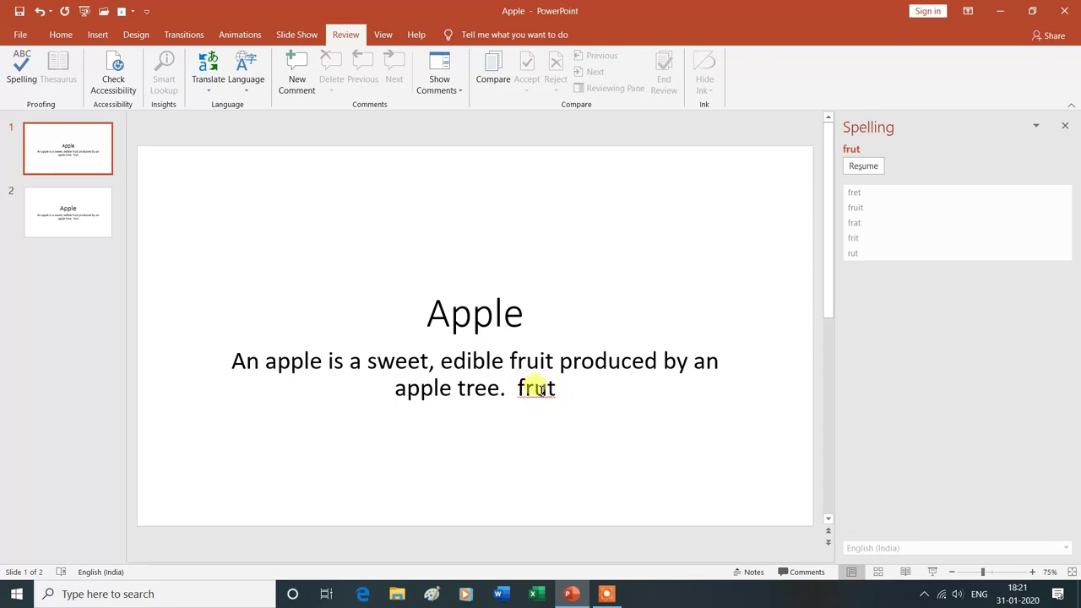
Resume the spelling check and ignore the first 'frut' once.
left_click(862, 166)
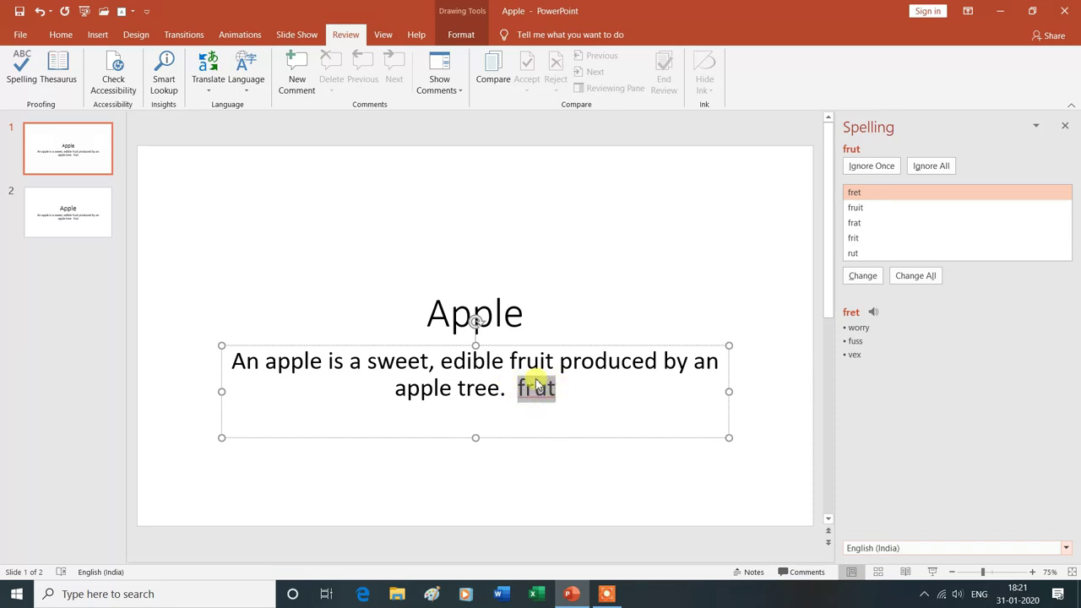
left_click(871, 167)
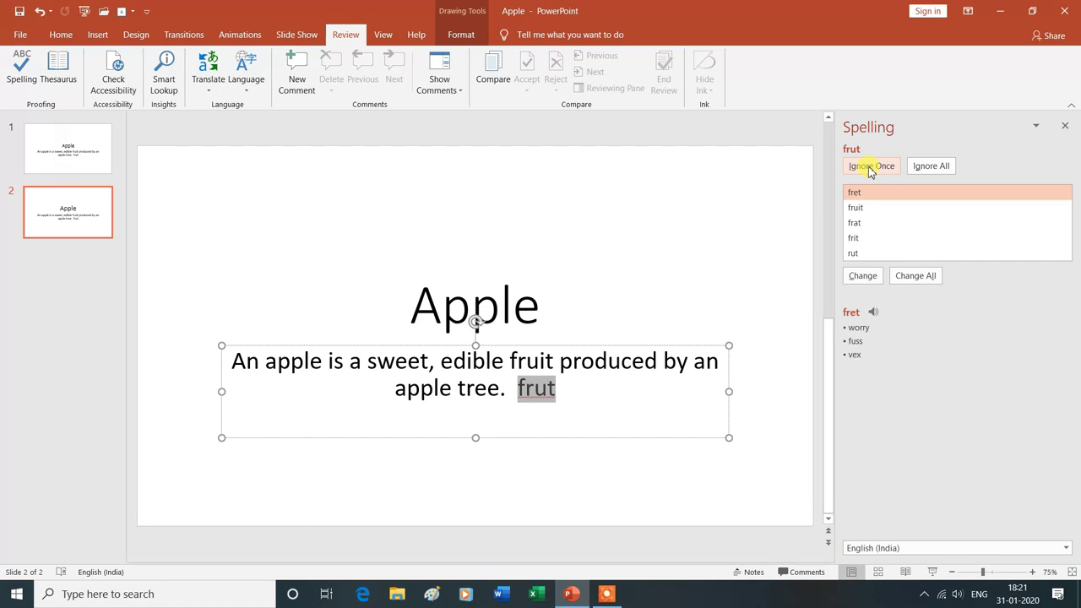
left_click(65, 224)
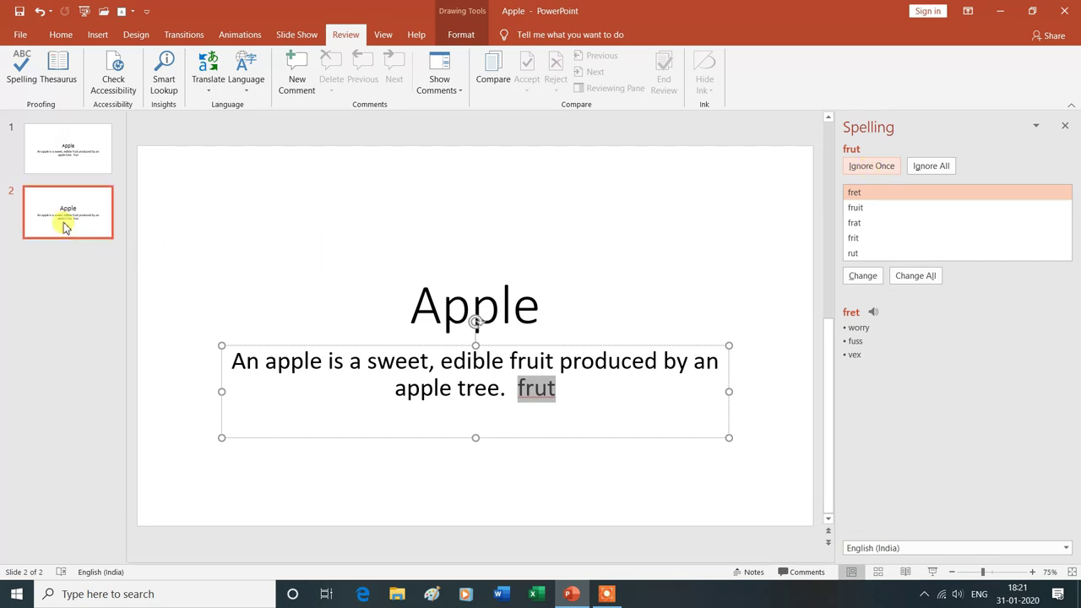
left_click(82, 163)
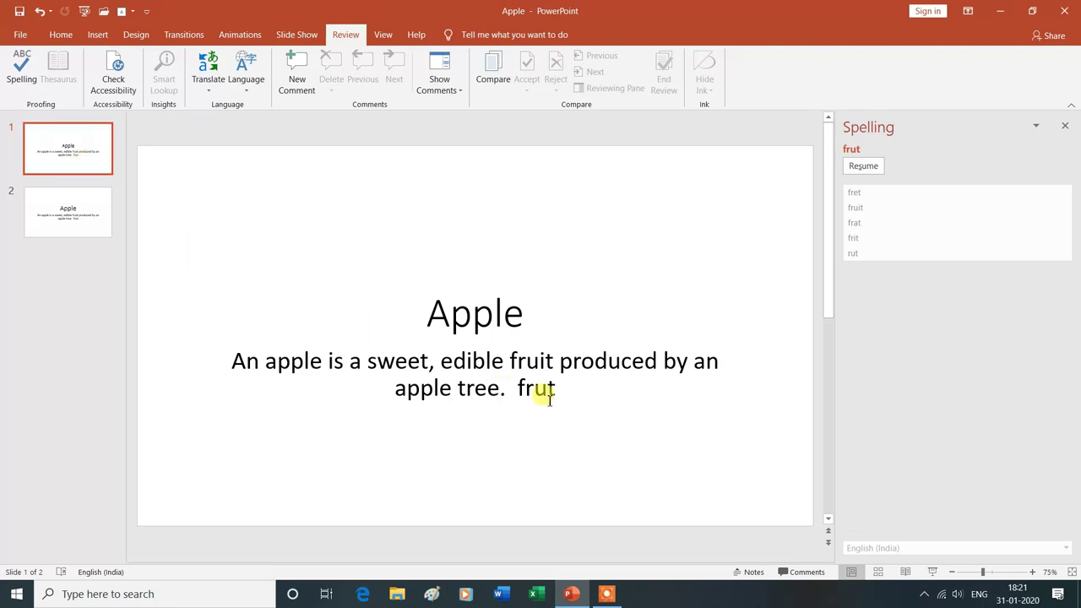
On slide 2, resume the check and ignore all occurrences of 'frut'.
left_click(85, 213)
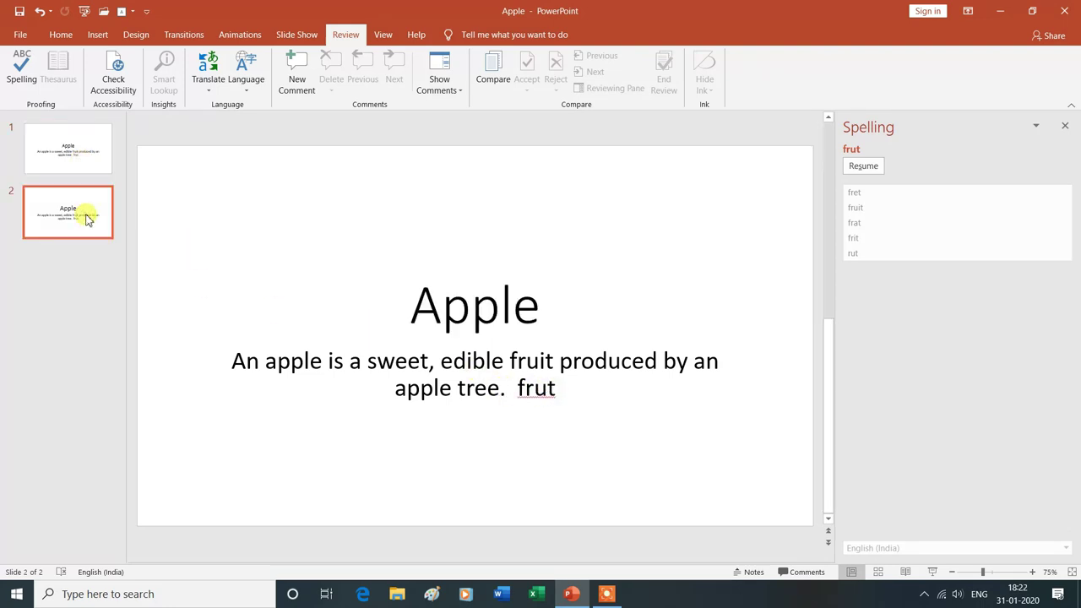
left_click(862, 167)
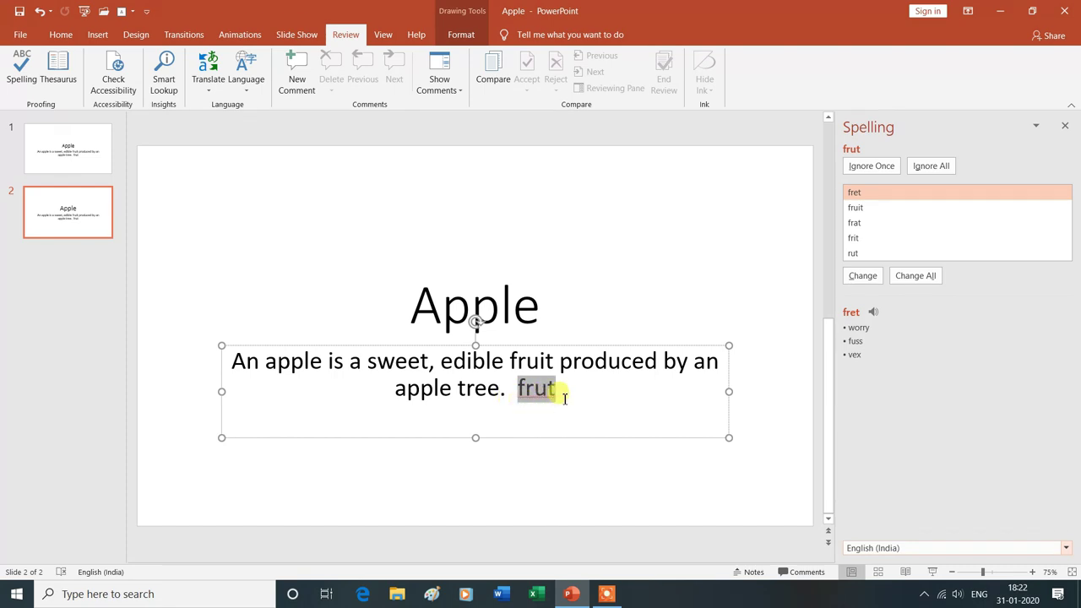
left_click(934, 167)
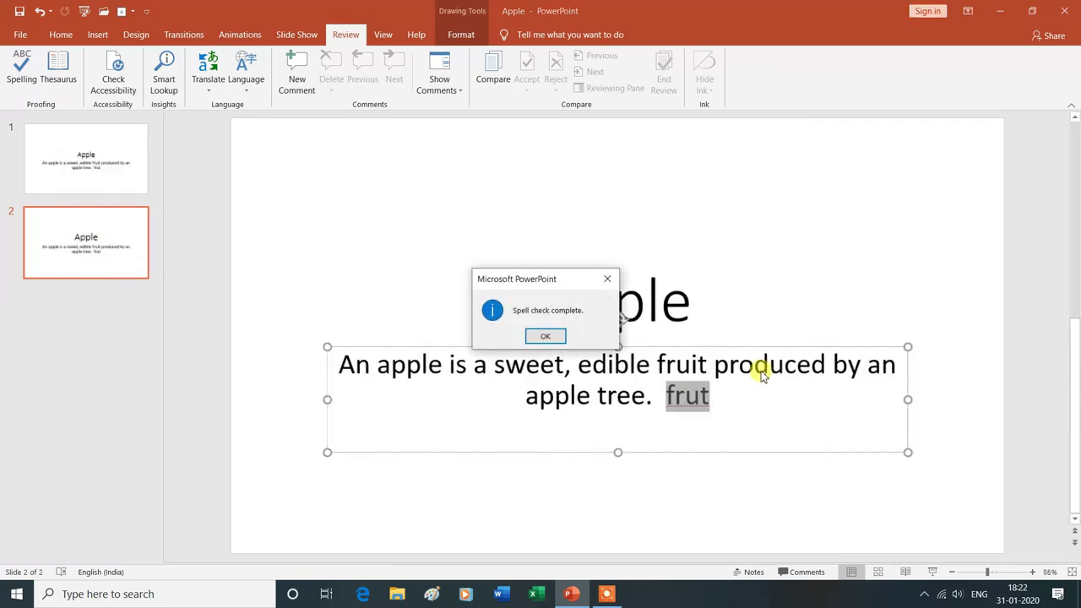
Dismiss the spell-check-complete message and delete 'frut' from slide 2's text.
left_click(551, 337)
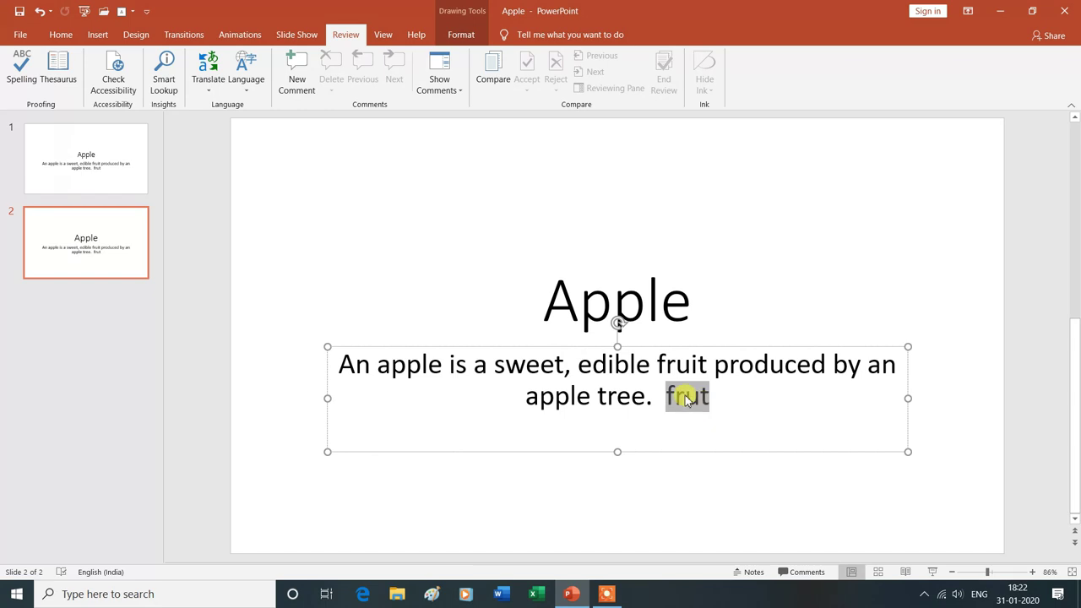
left_click(757, 402)
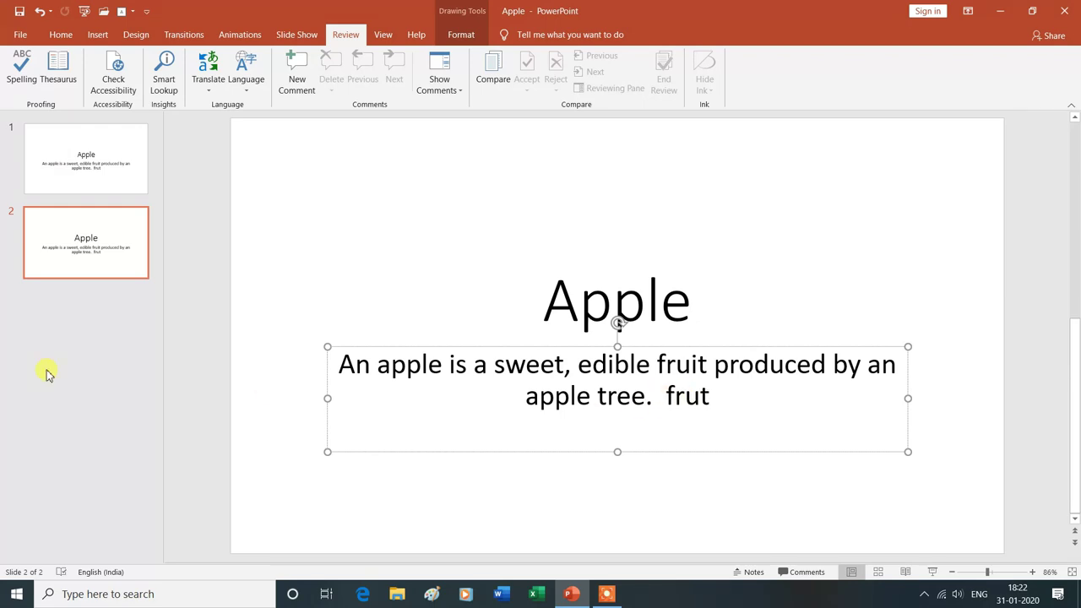
left_click(97, 173)
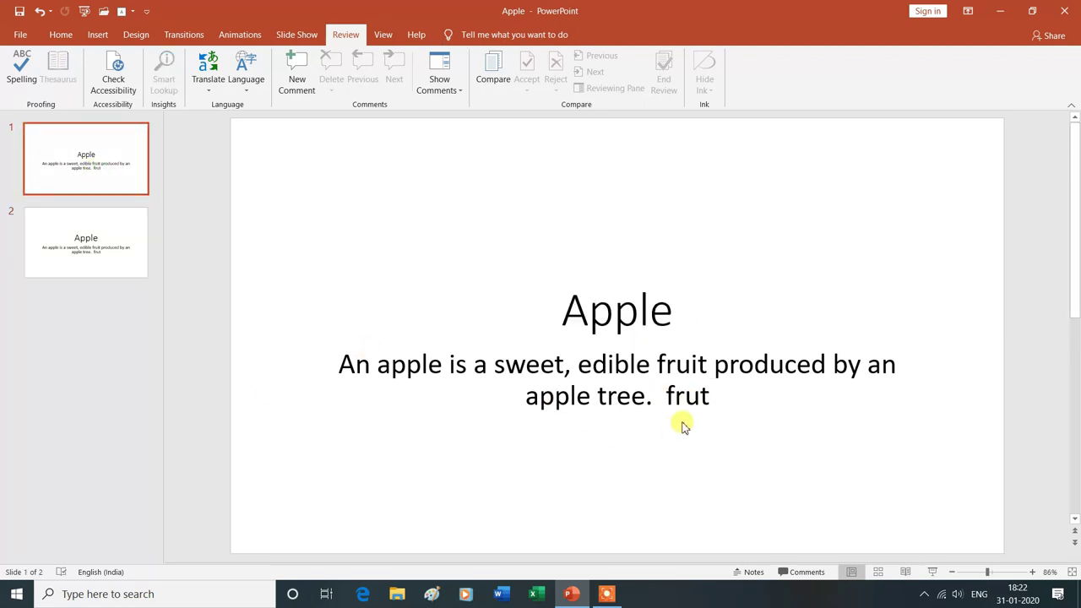
left_click(125, 252)
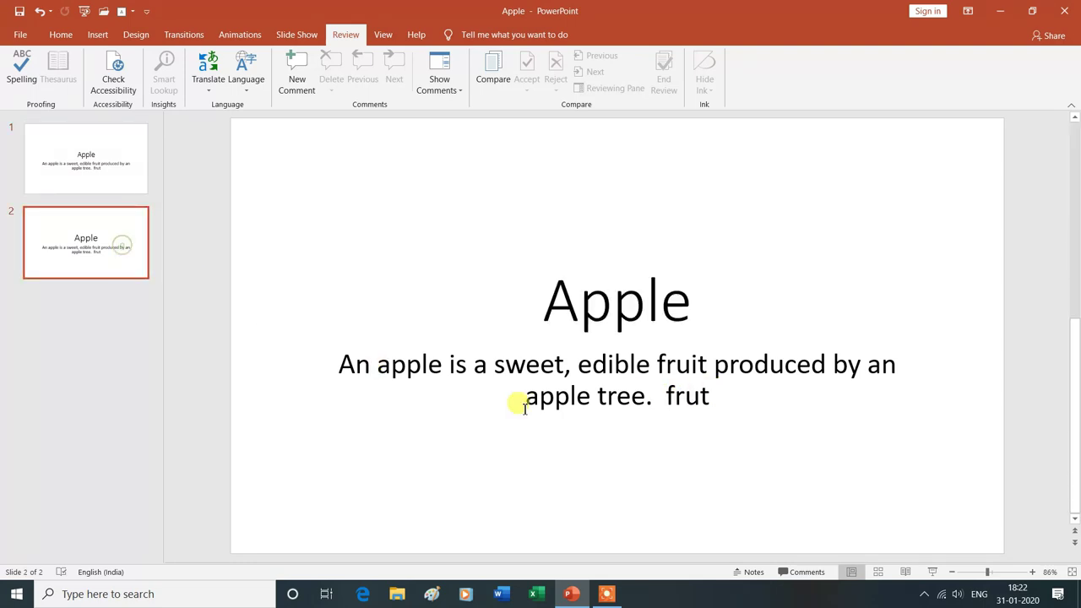
left_click(715, 399)
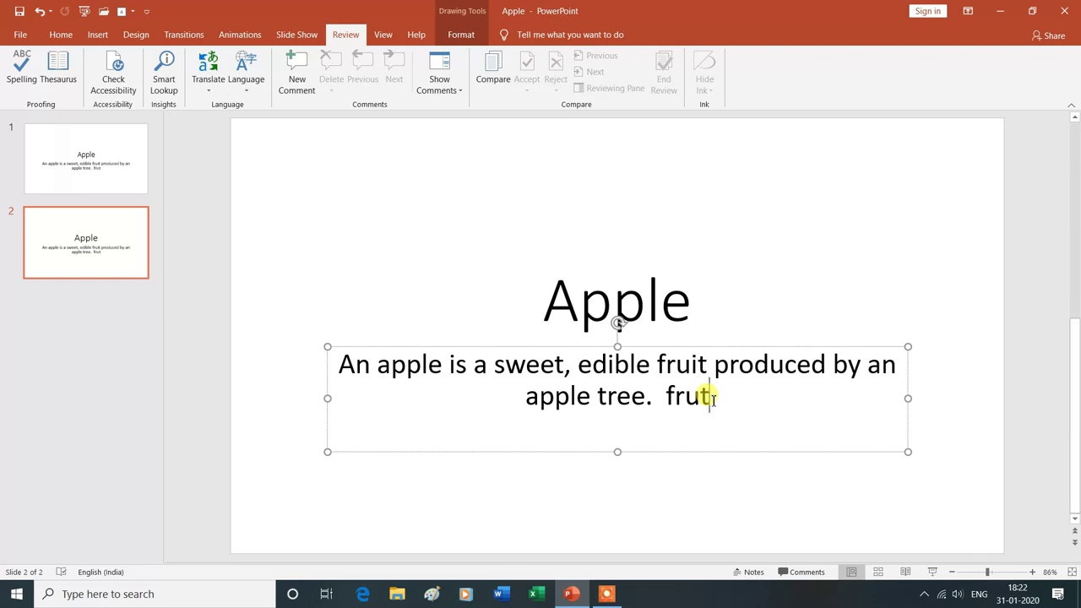
key("BackSpace")
key("BackSpace")
key("BackSpace")
key("BackSpace")
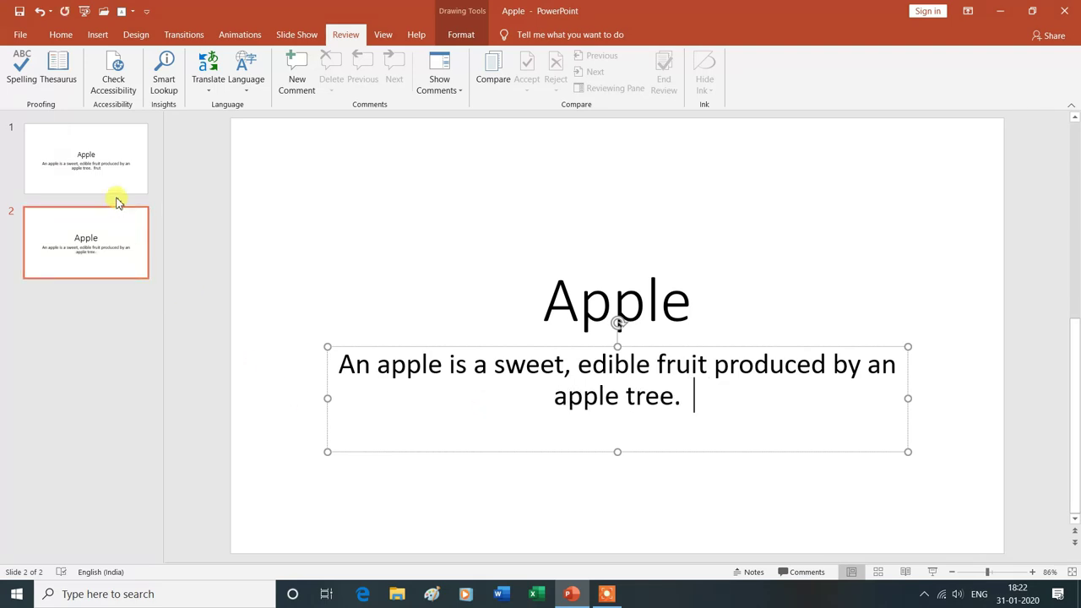
Delete the trailing 'frut' from slide 1's sentence.
left_click(126, 156)
left_click(710, 399)
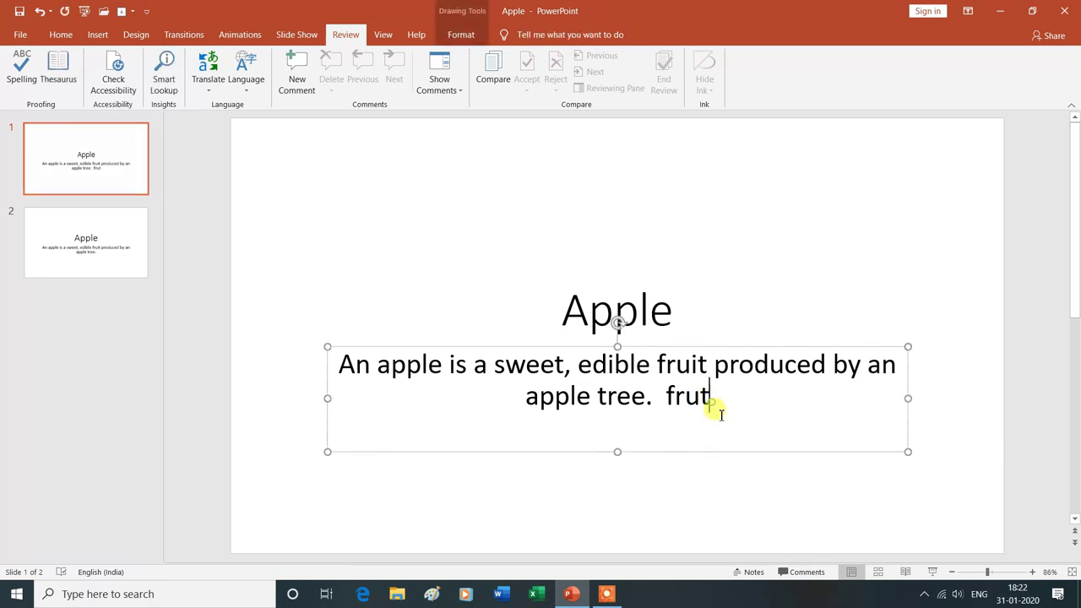
key("BackSpace")
key("BackSpace")
key("BackSpace")
key("BackSpace")
key("BackSpace")
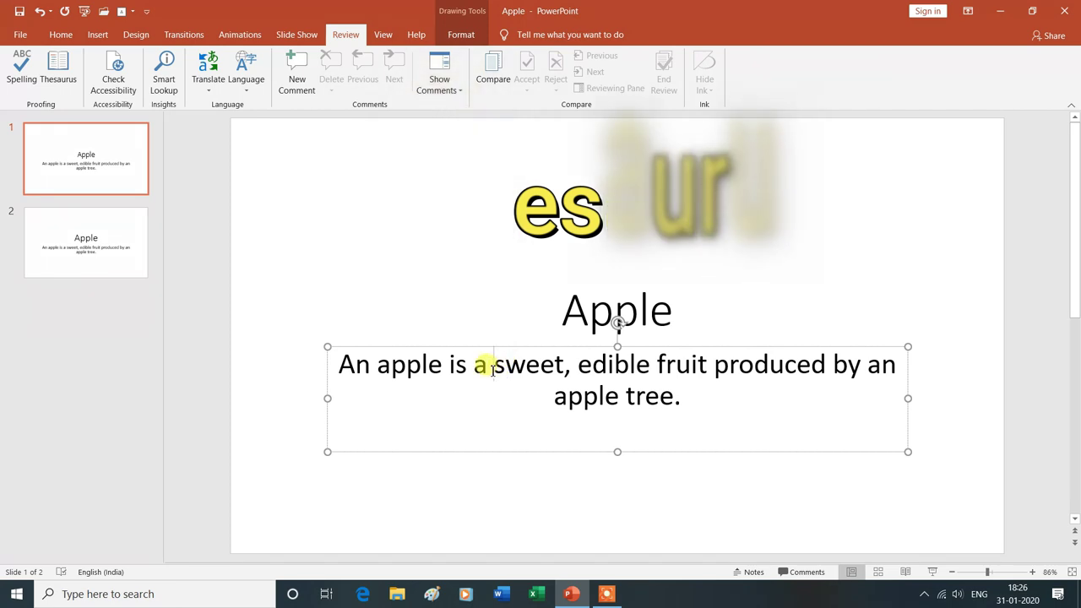
Select 'sweet' in the apple sentence and open the Thesaurus for it.
left_click_drag(494, 365, 565, 370)
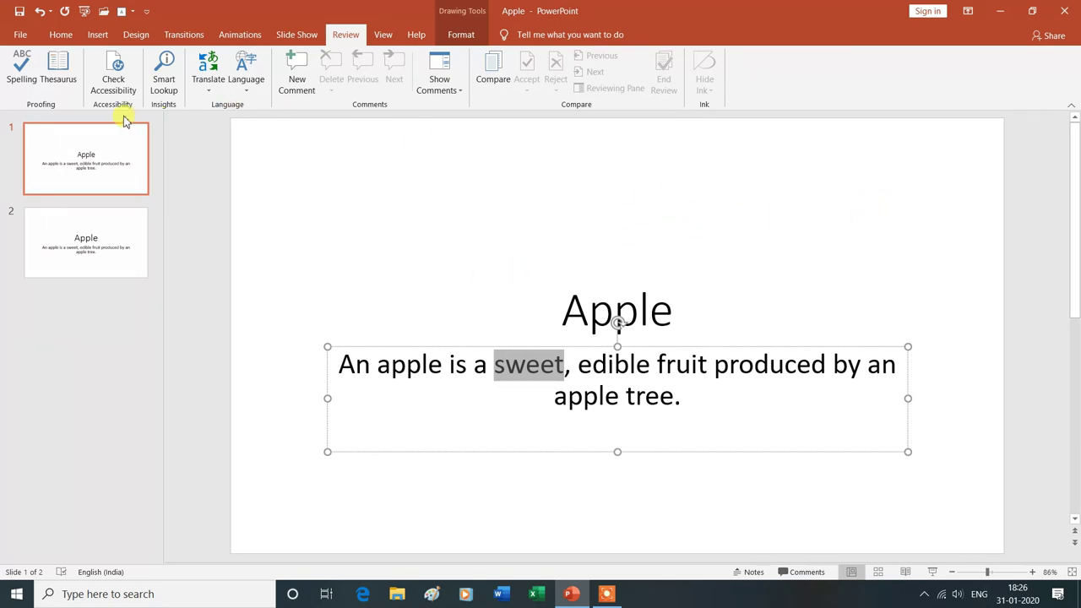
left_click(57, 68)
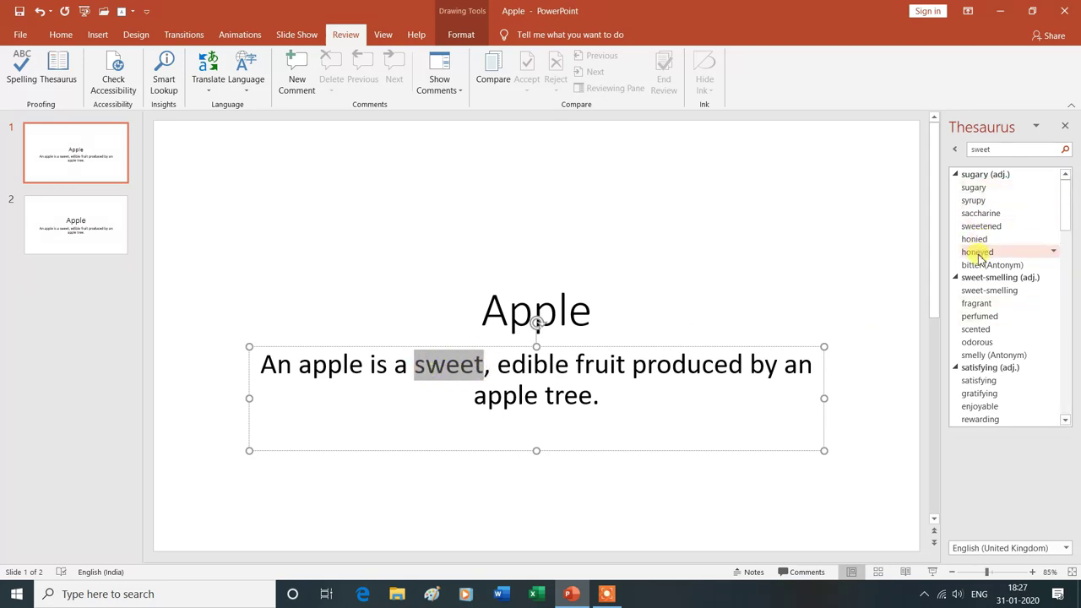
Insert the synonym 'sweetened' after 'apple tree.' in the slide text.
left_click(614, 399)
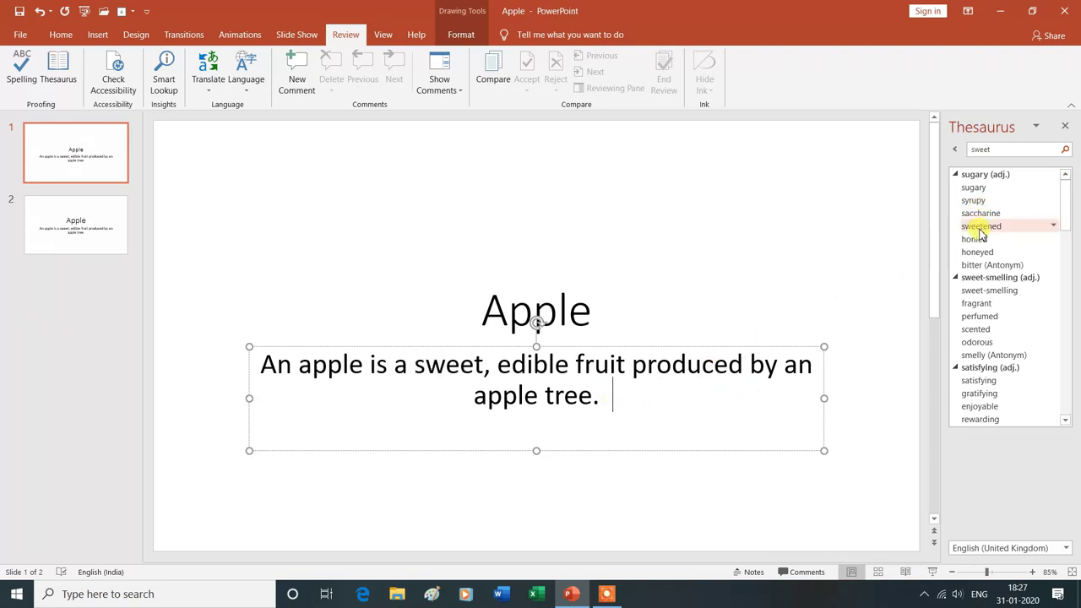
left_click(1053, 226)
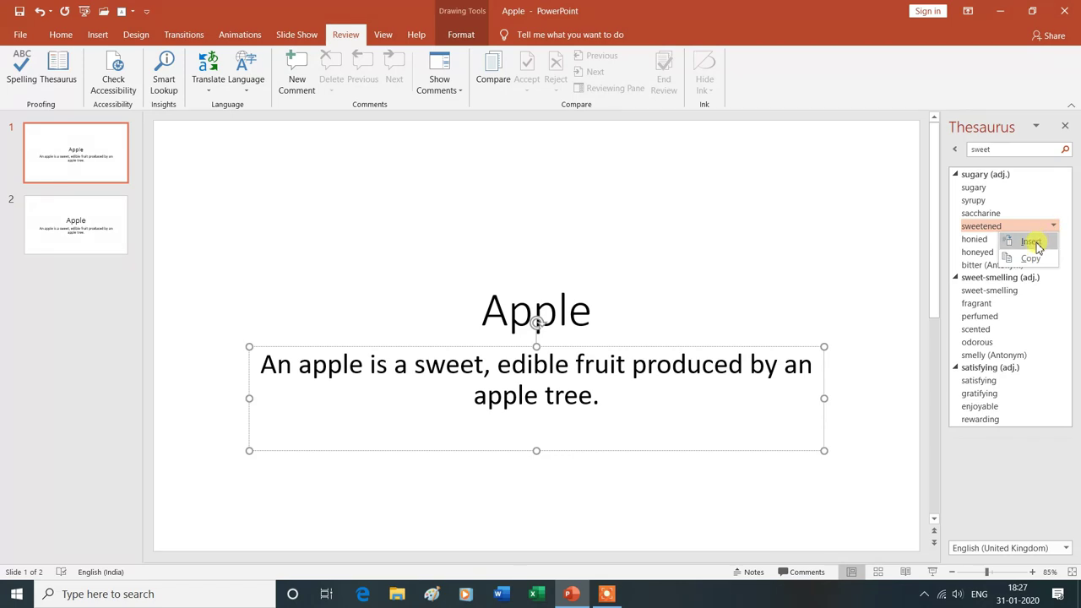
left_click(1033, 243)
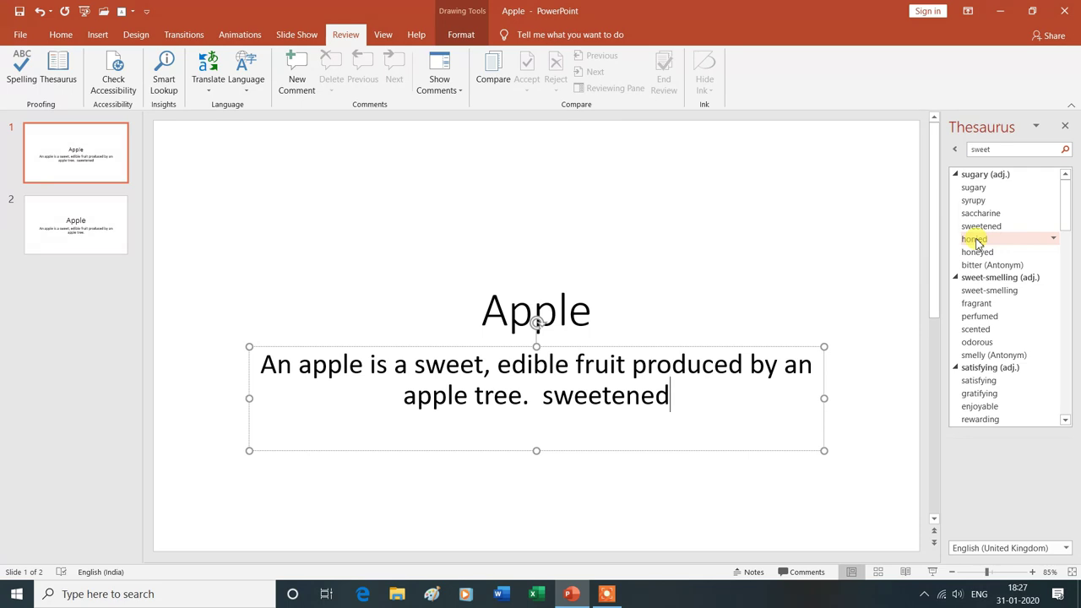
Look up 'honied', close the Thesaurus, delete 'sweetened', and start an accessibility check.
left_click(976, 240)
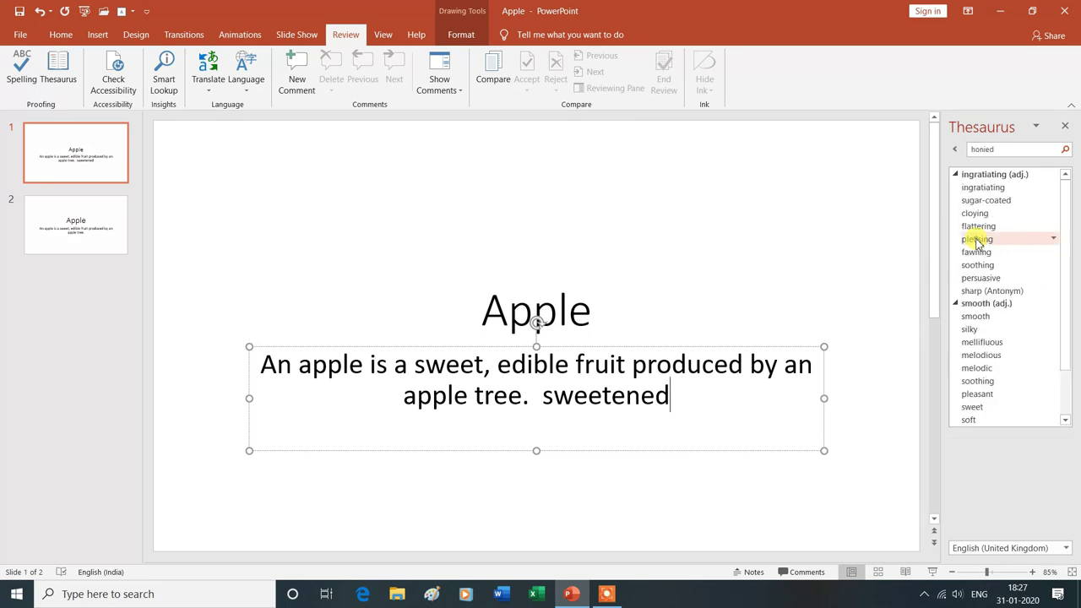
left_click(1054, 241)
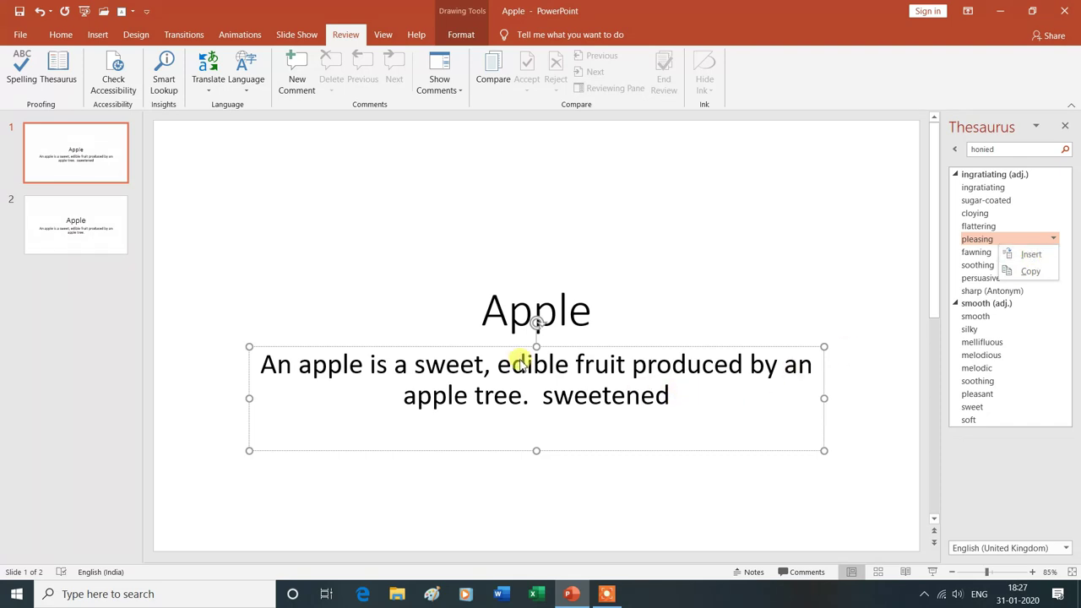
left_click(670, 396)
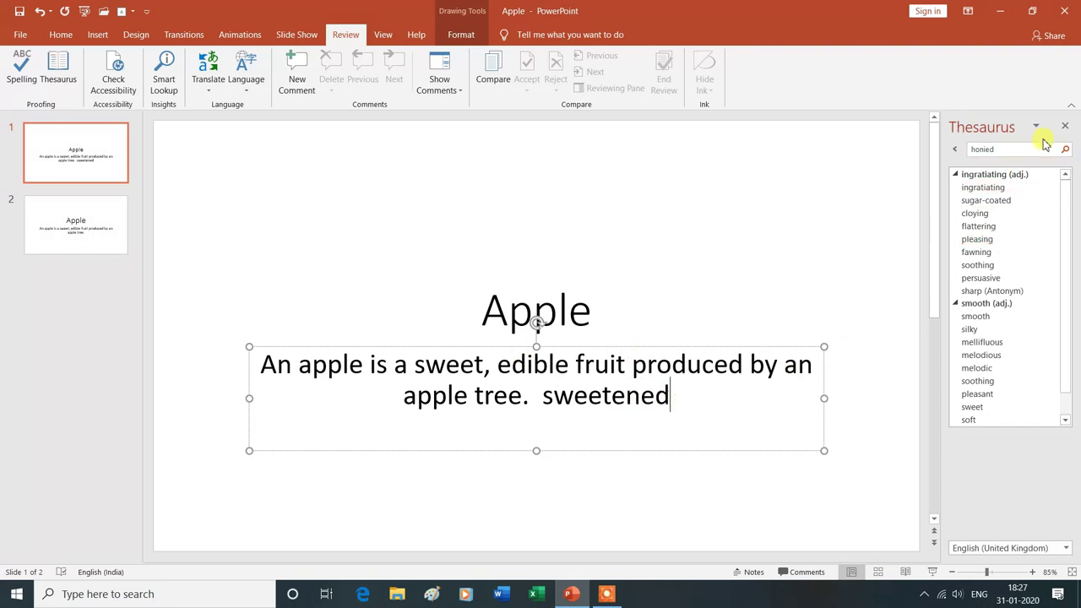
left_click(1065, 125)
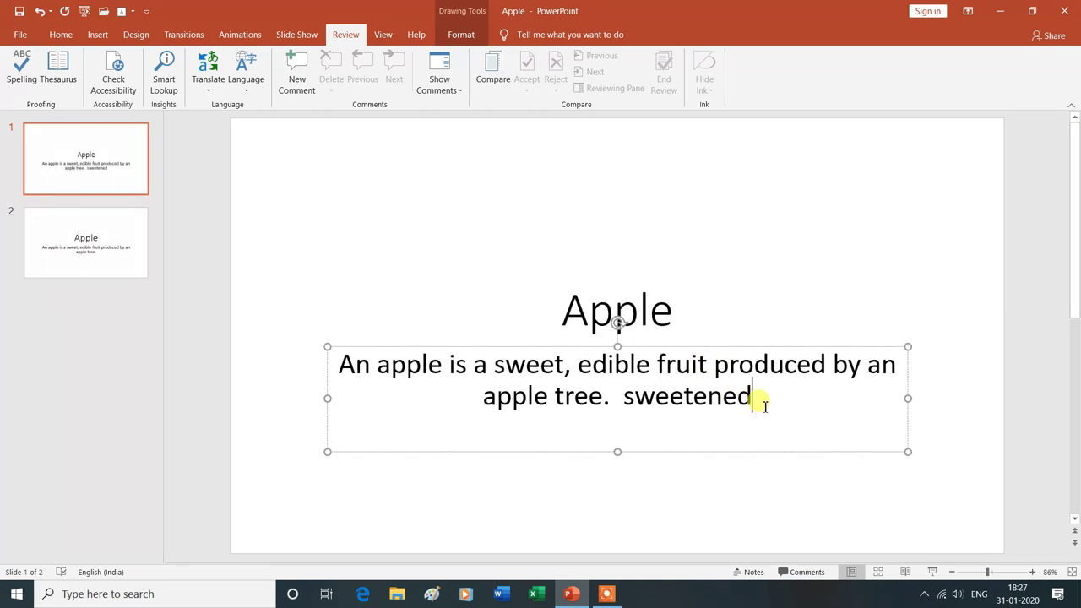
key("BackSpace")
key("BackSpace")
key("BackSpace")
key("BackSpace")
key("BackSpace")
key("BackSpace")
key("BackSpace")
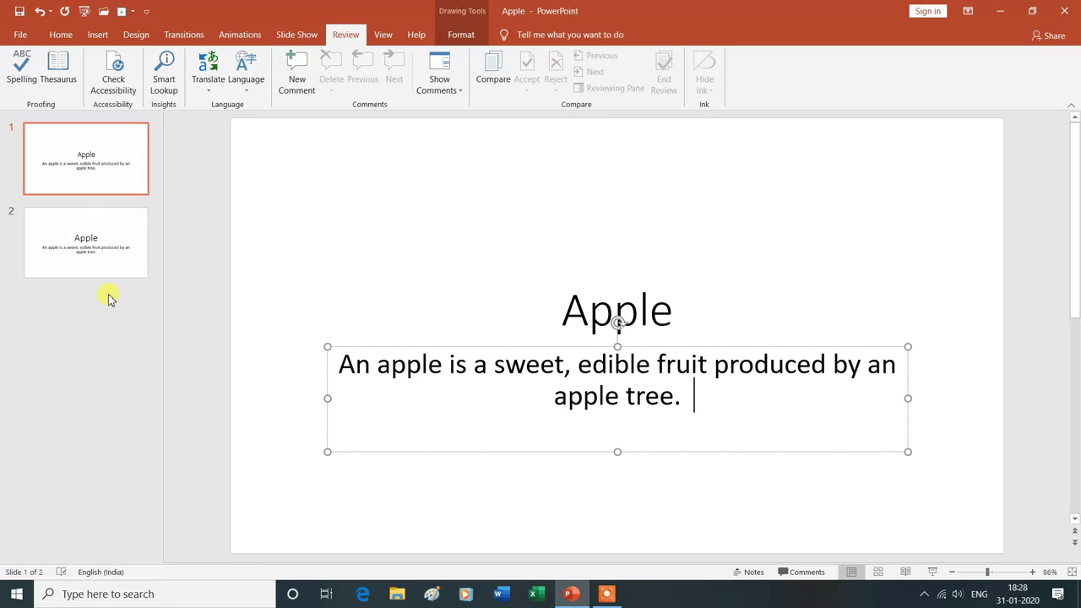
left_click(116, 80)
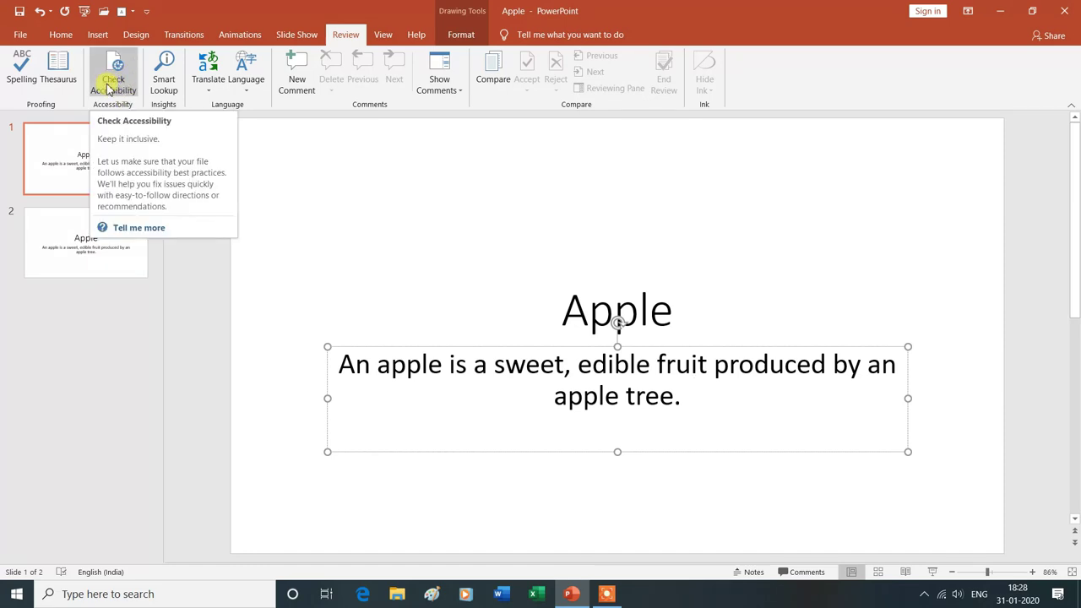
left_click(118, 77)
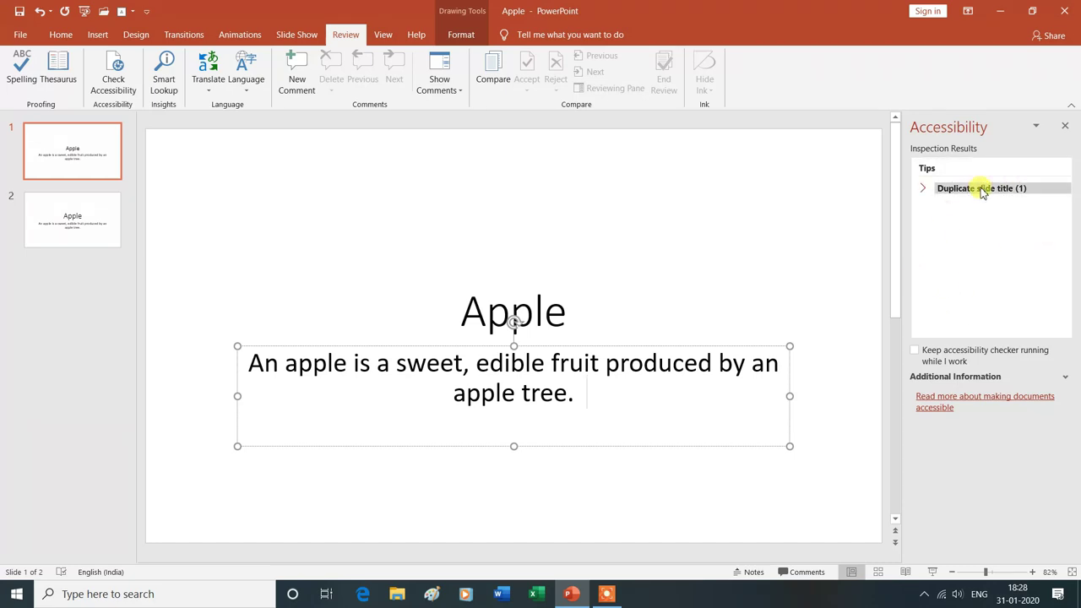
left_click(1067, 127)
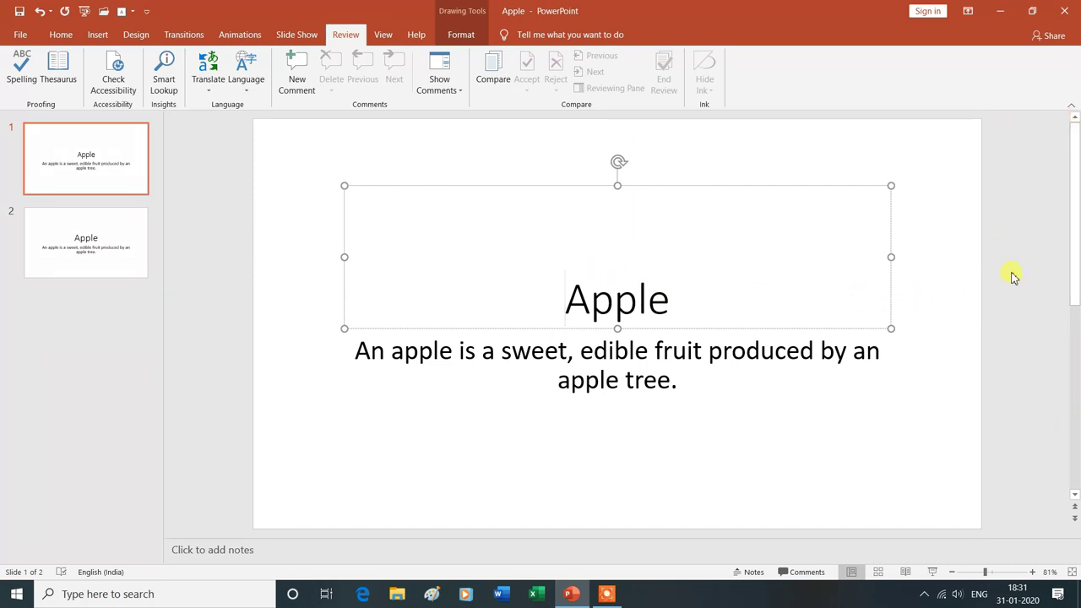
double_click(591, 296)
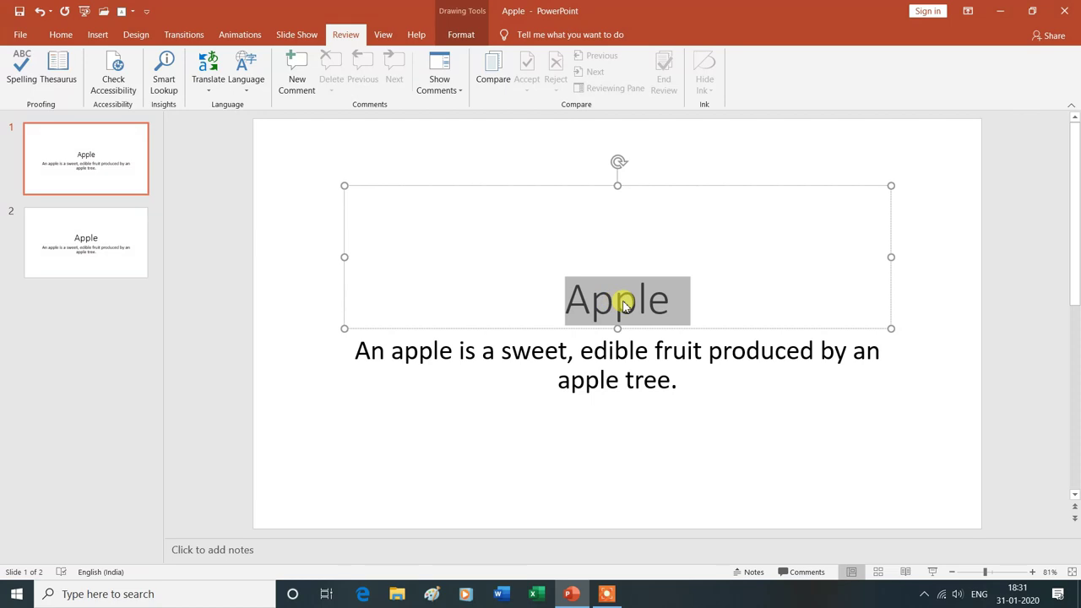
left_click(167, 76)
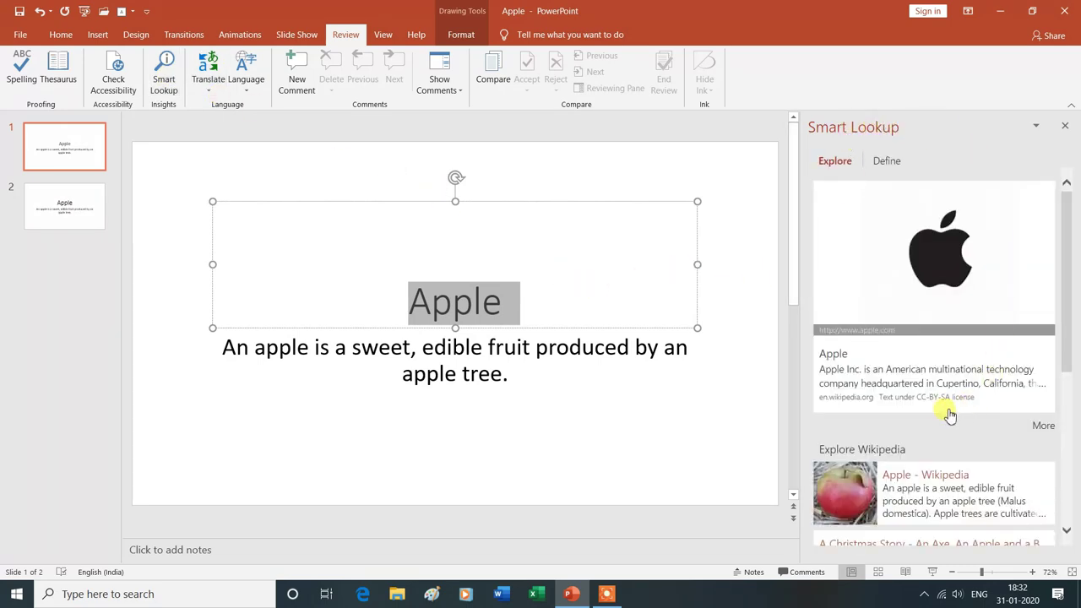
scroll(975, 408, "down", 2)
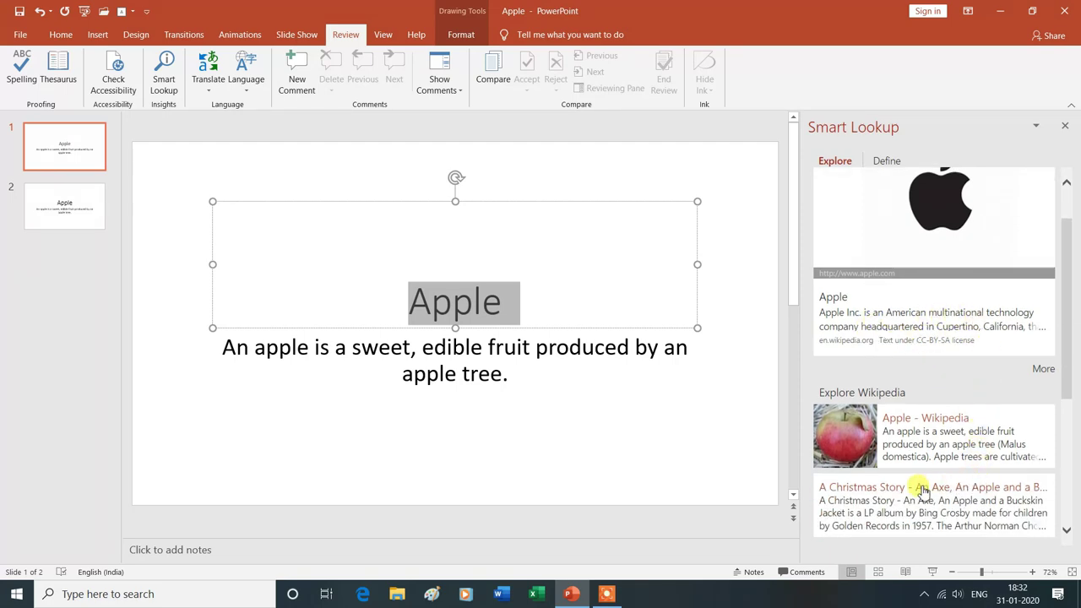
left_click(403, 374)
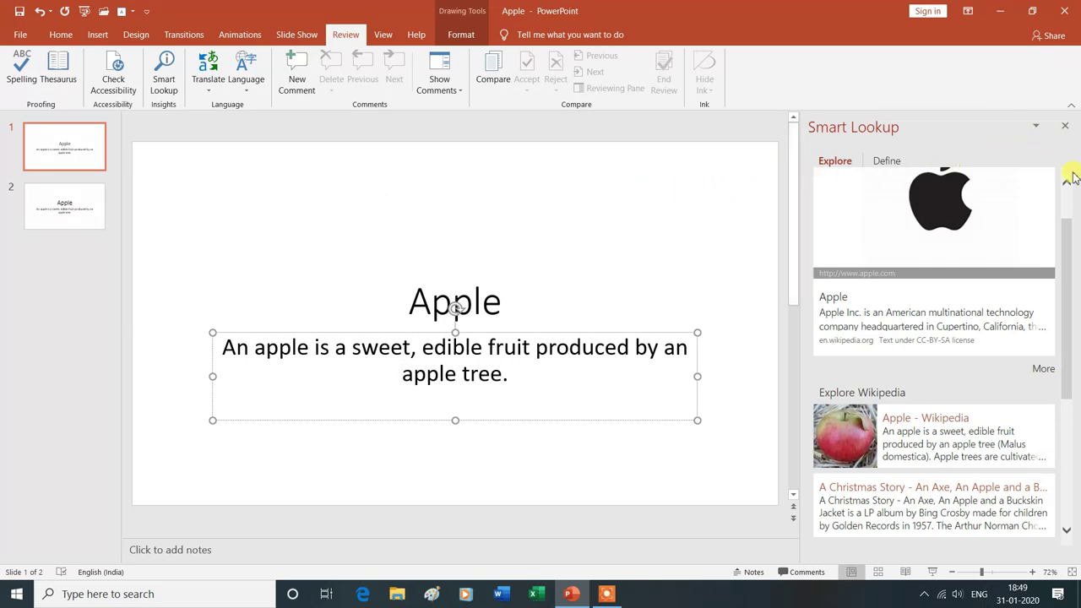
left_click(1066, 129)
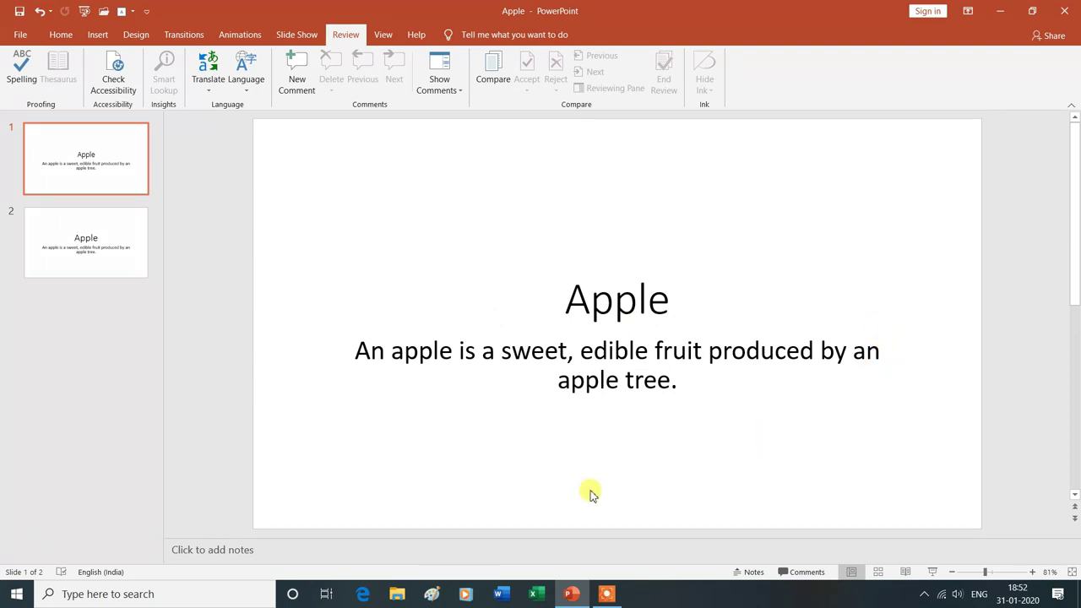
left_click(207, 89)
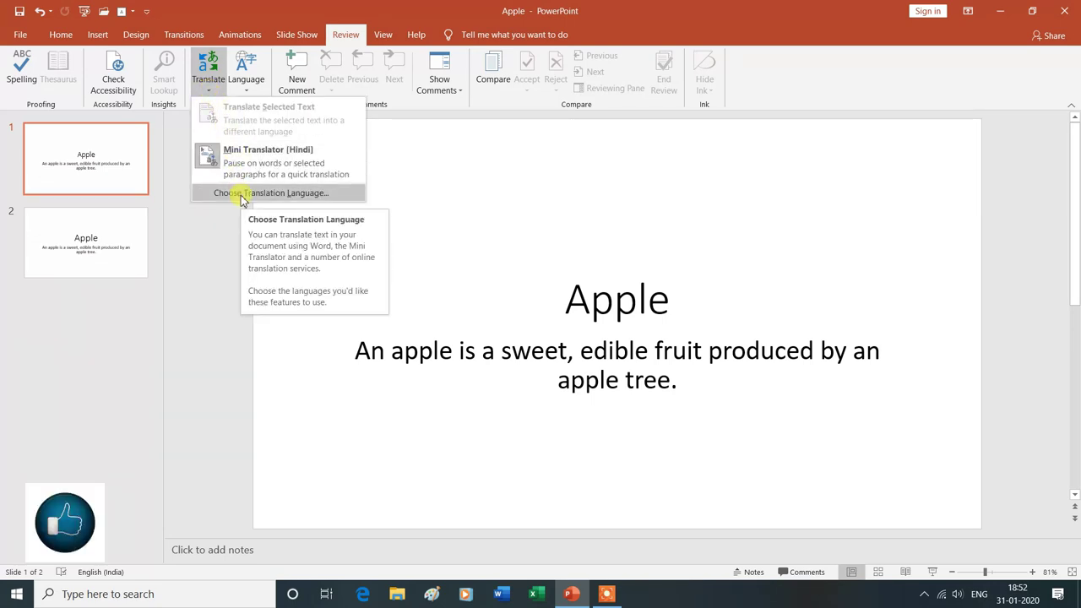
left_click(241, 195)
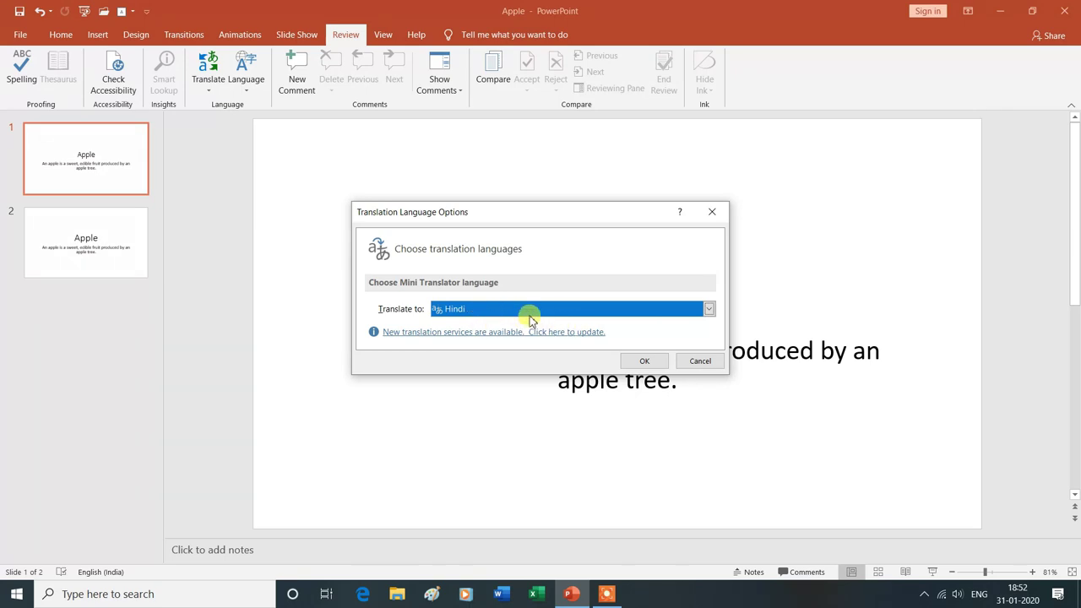
left_click(709, 311)
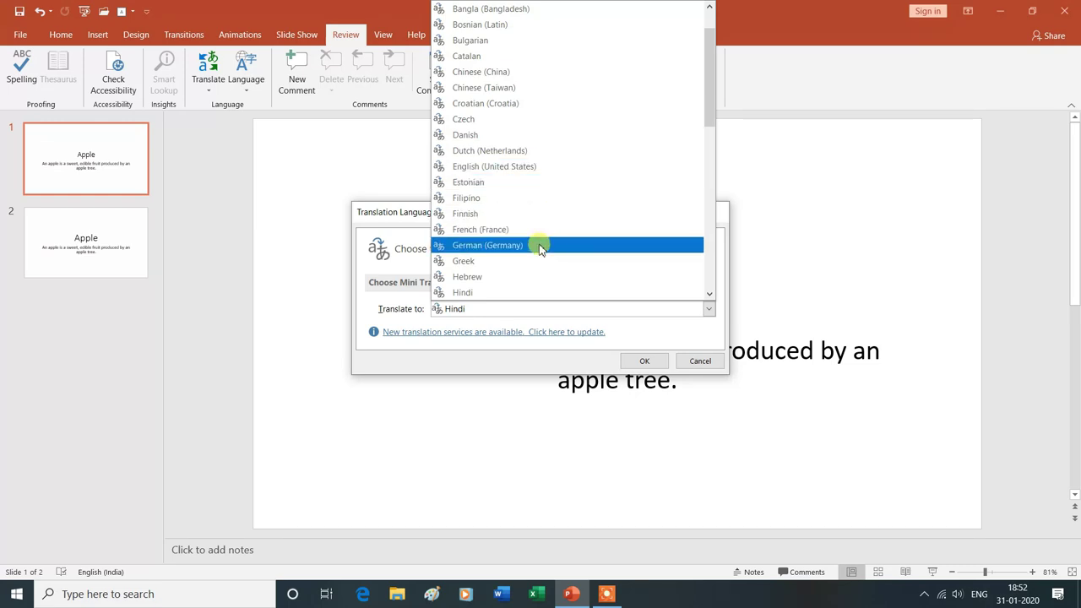
scroll(577, 247, "down", 1)
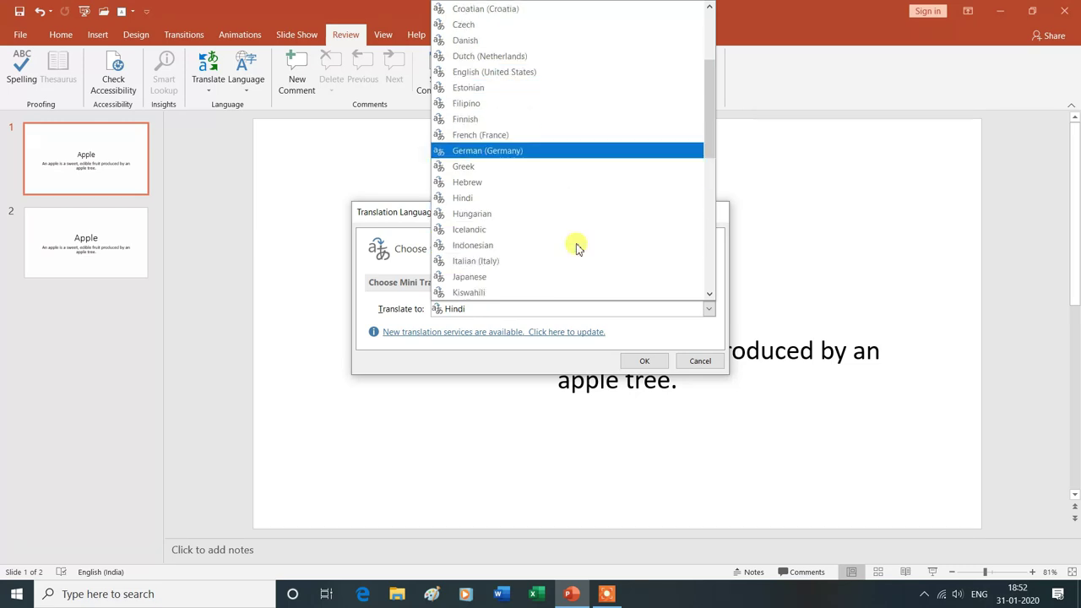
scroll(578, 249, "down", 3)
scroll(567, 211, "up", 1)
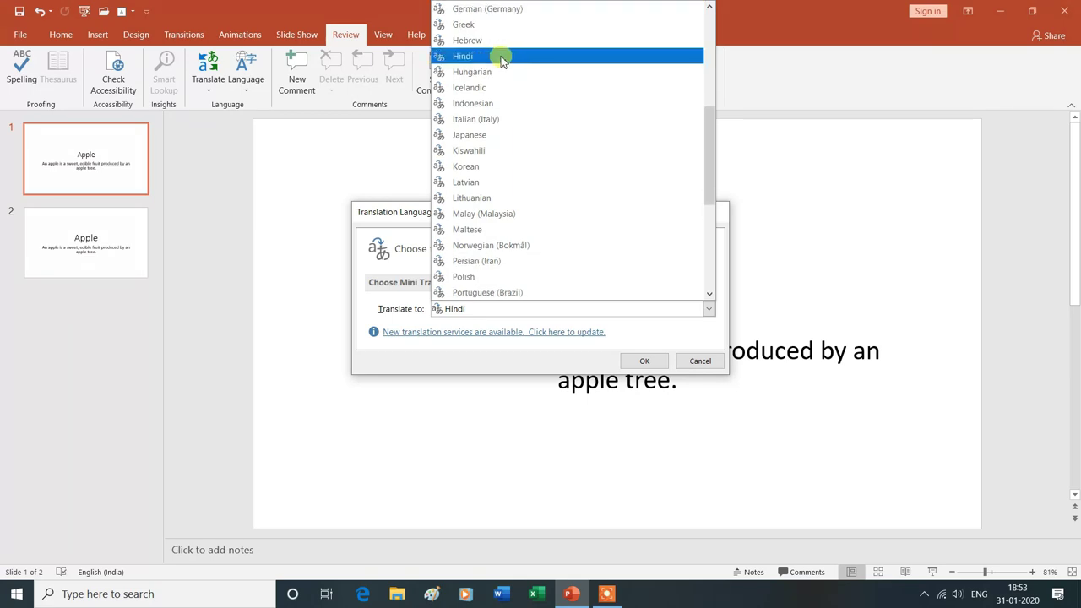
left_click(639, 333)
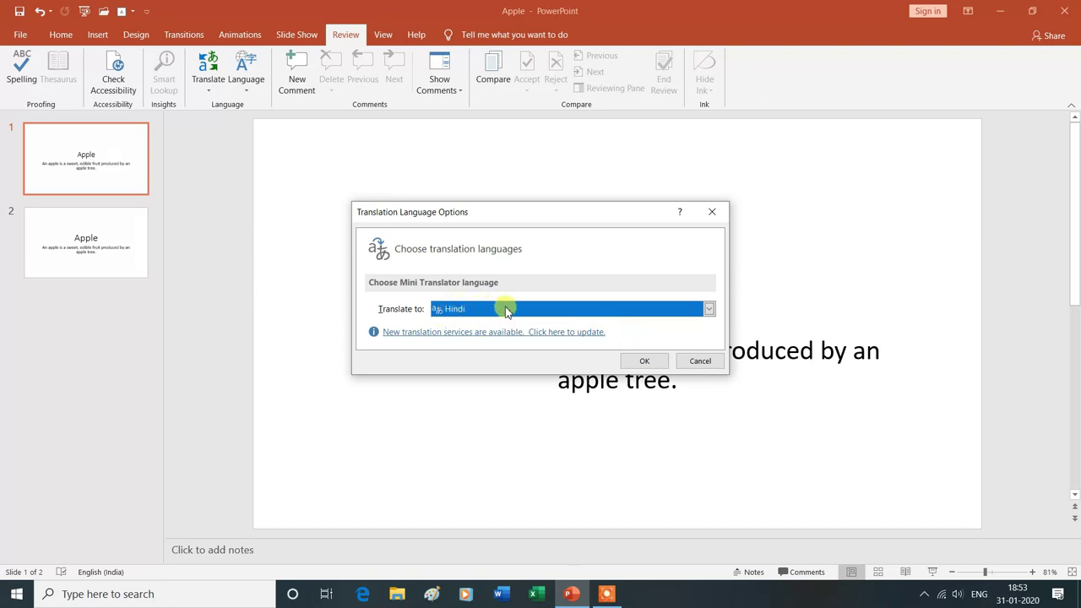
left_click(648, 361)
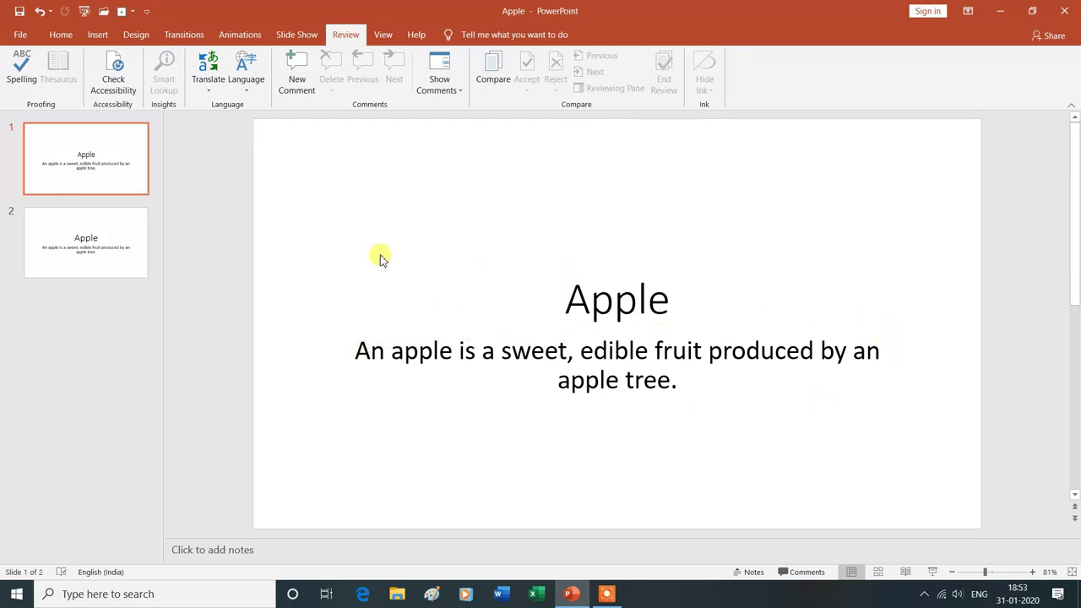
left_click(208, 88)
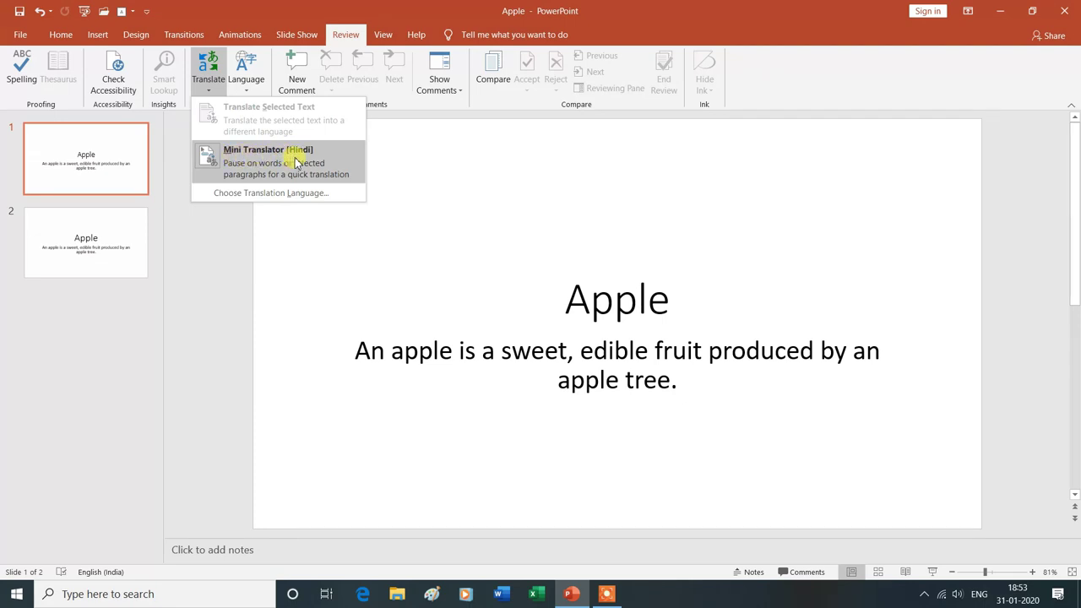
Turn on the Hindi Mini Translator and select the whole body sentence.
left_click(295, 162)
mouse_move(421, 350)
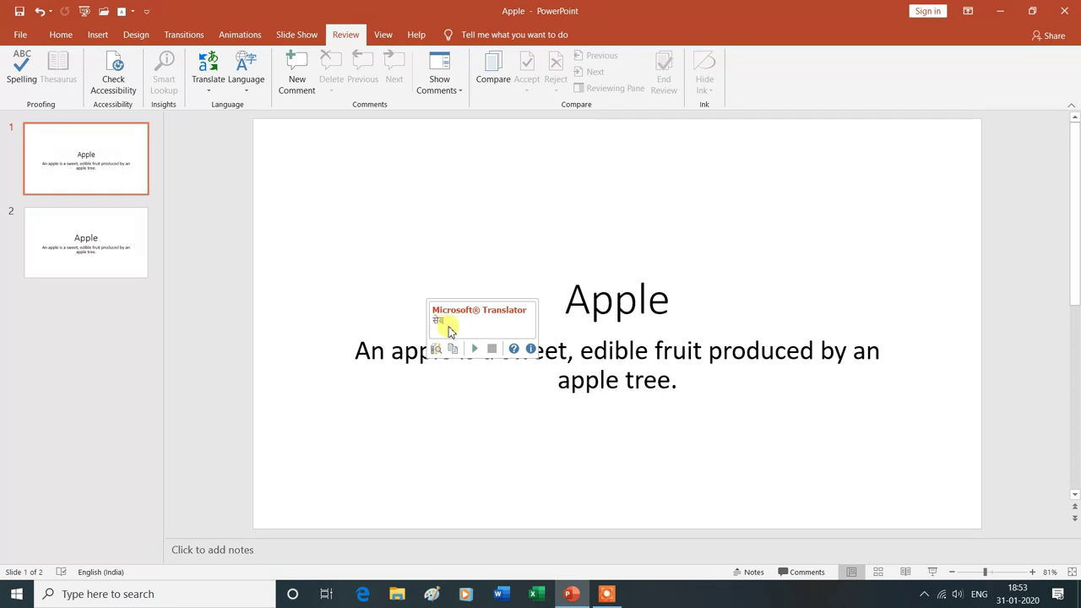
mouse_move(533, 350)
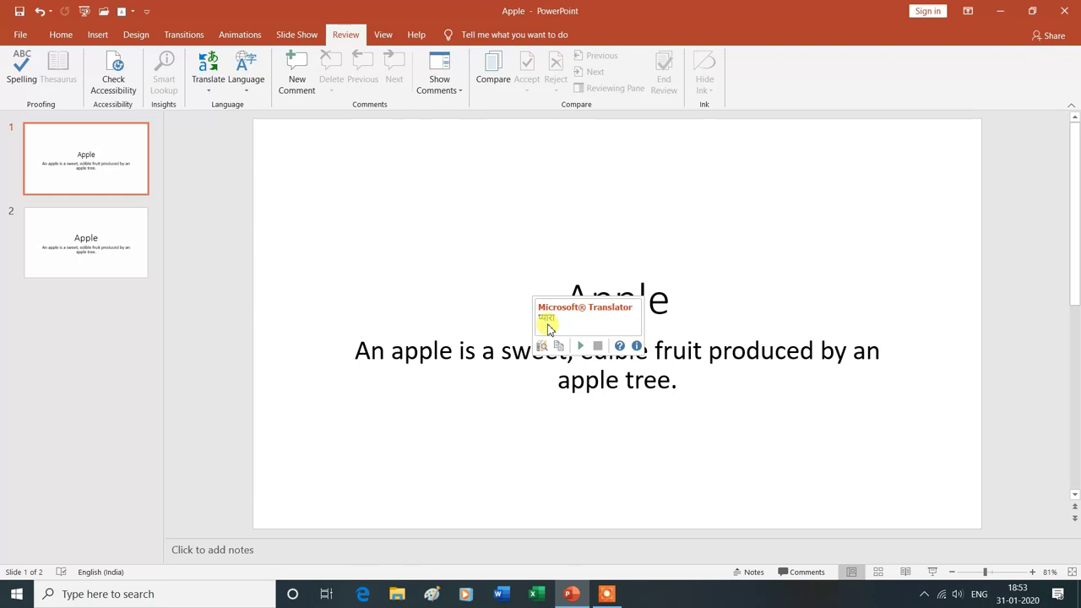
mouse_move(659, 380)
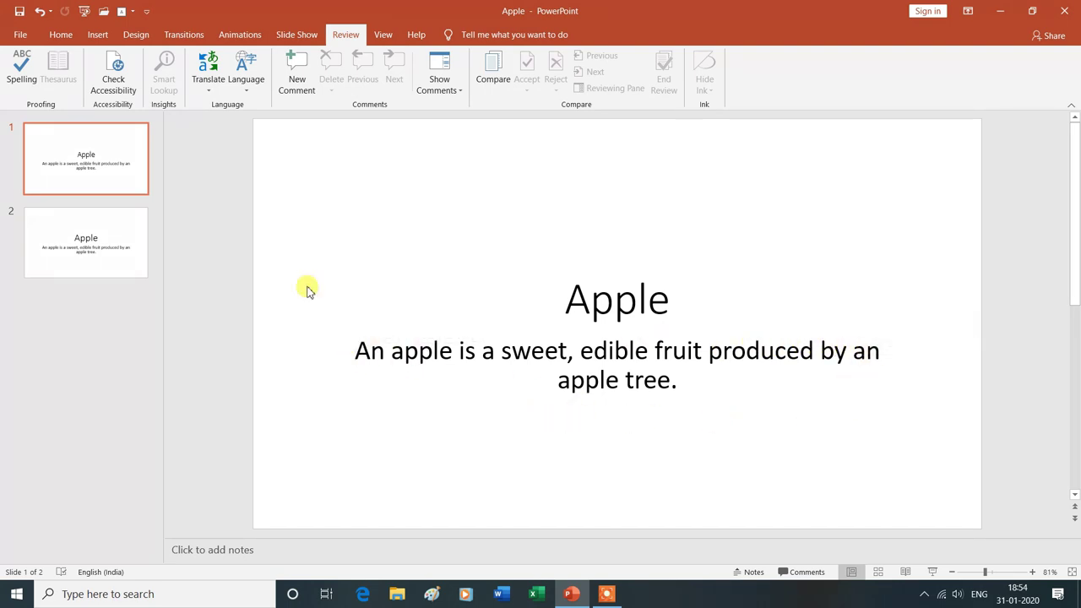
left_click(209, 95)
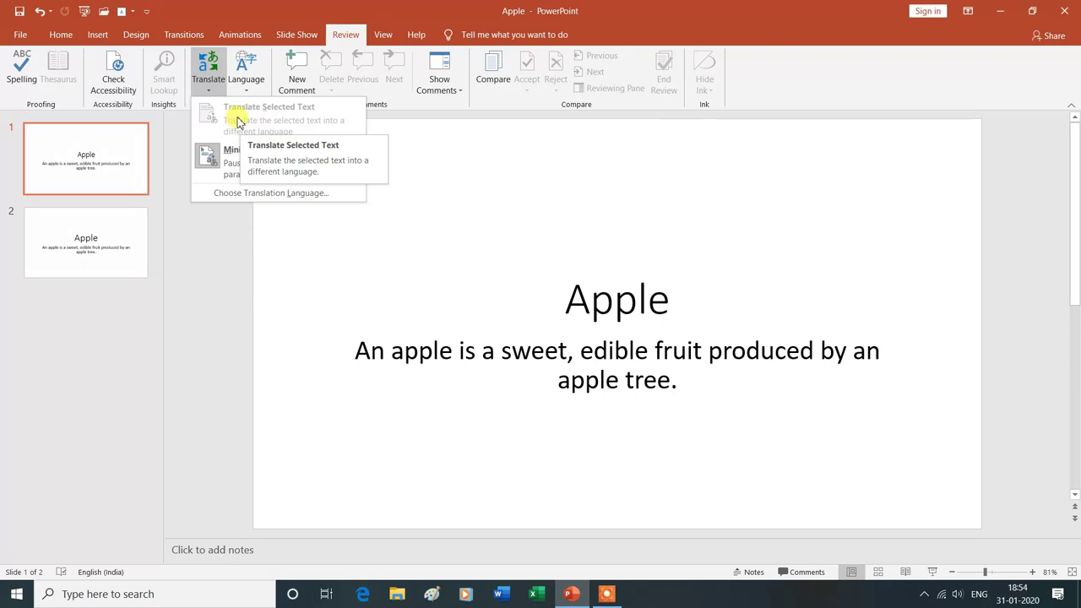
left_click(461, 283)
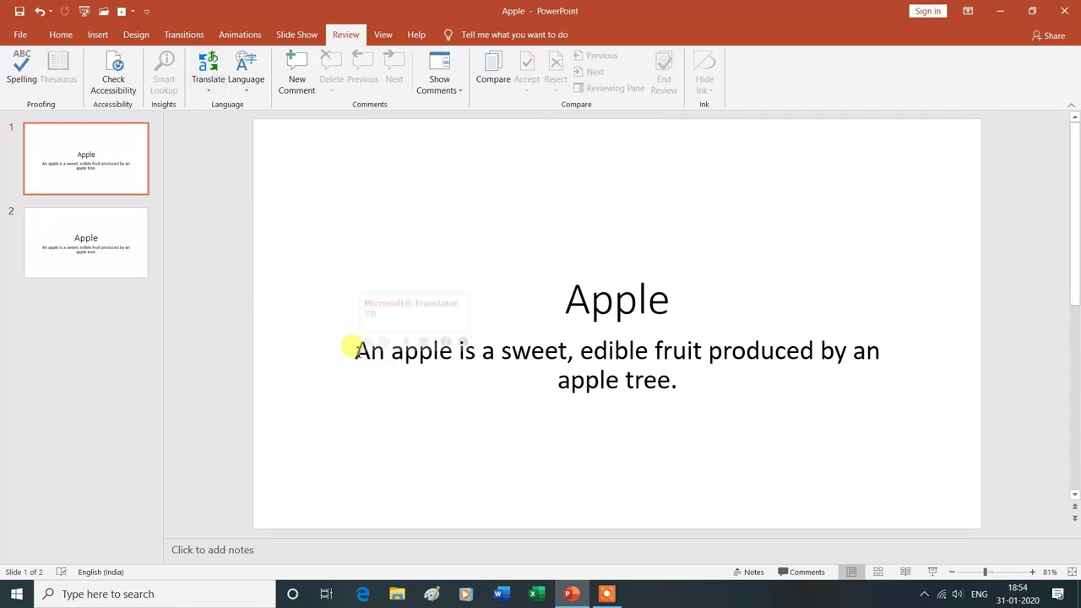
left_click_drag(353, 347, 871, 368)
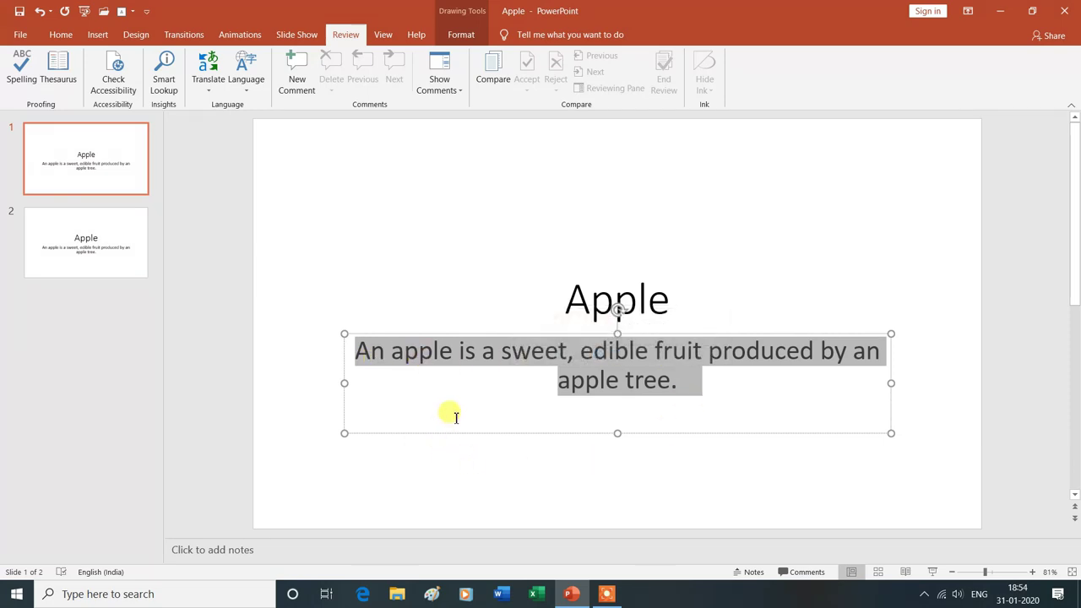
Translate the selected sentence into Hindi, agreeing to send it for translation.
left_click(207, 89)
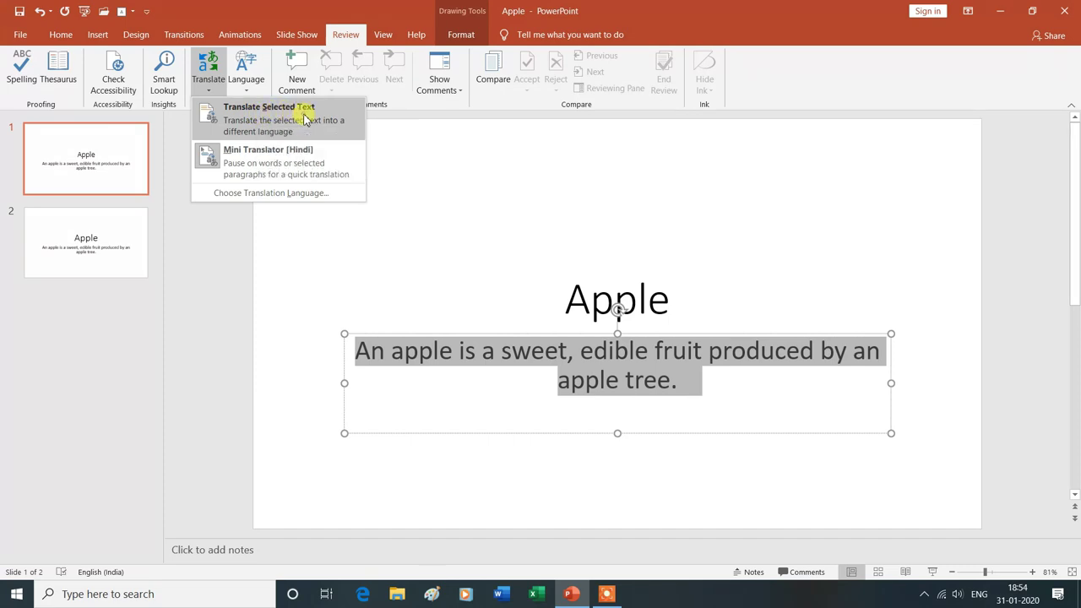
left_click(305, 119)
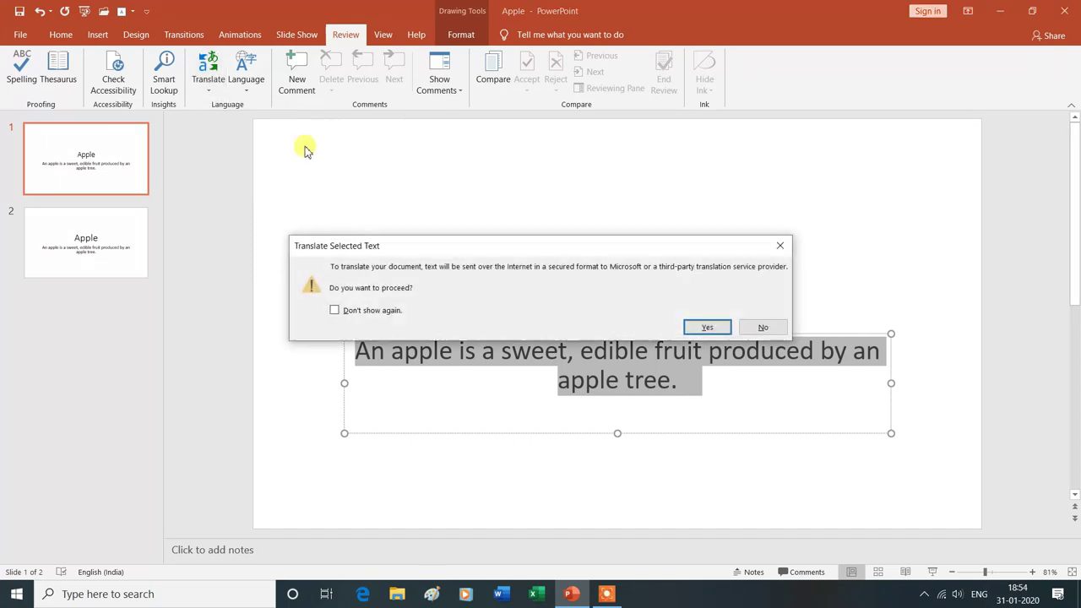
left_click(708, 328)
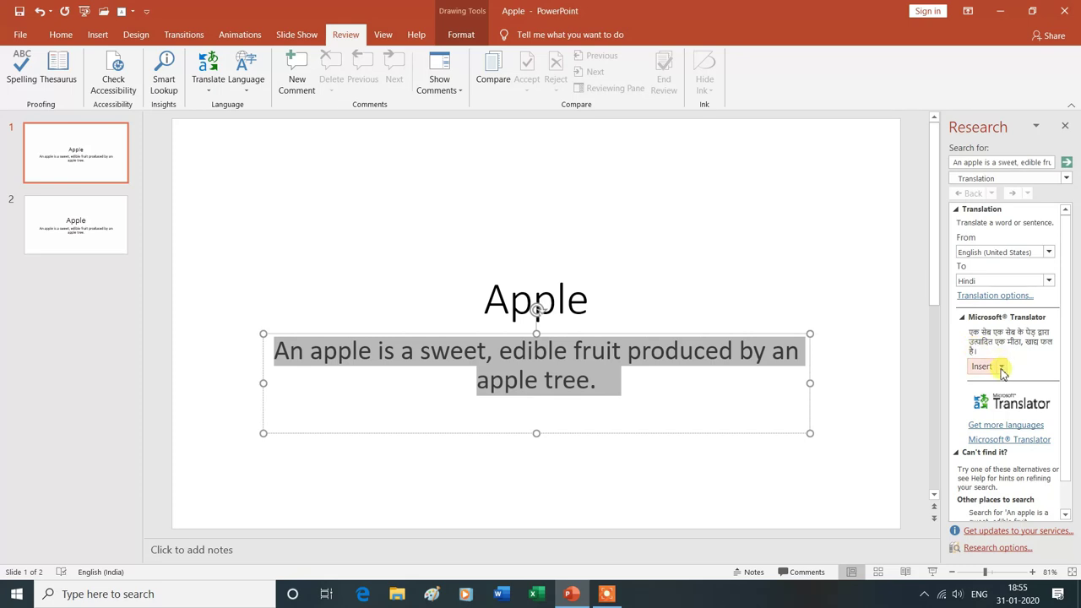
Insert the Hindi translation after the English sentence on slide 1.
left_click(647, 392)
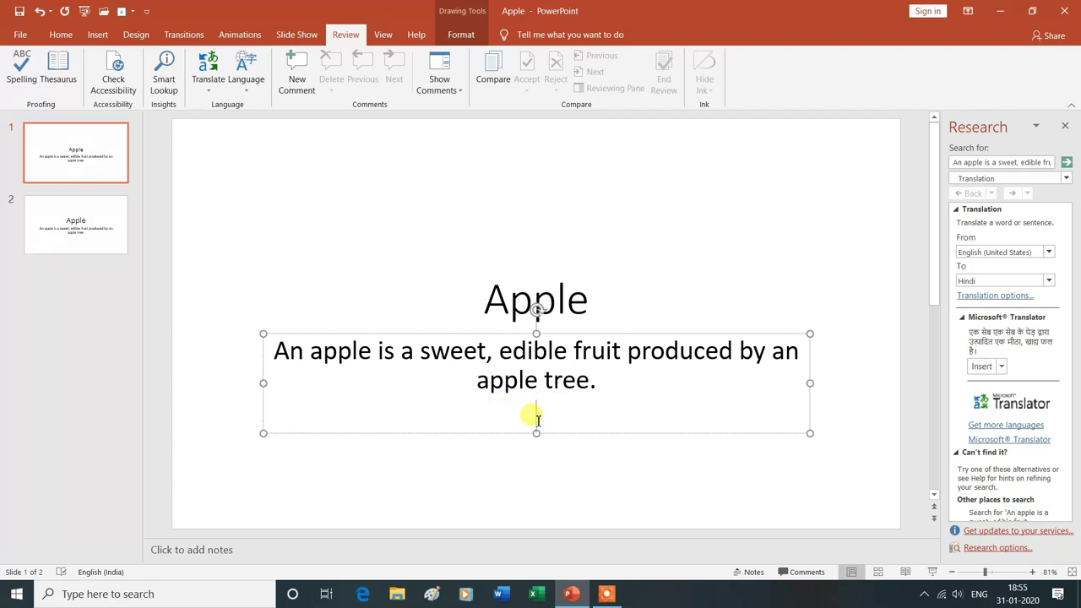
left_click(1004, 369)
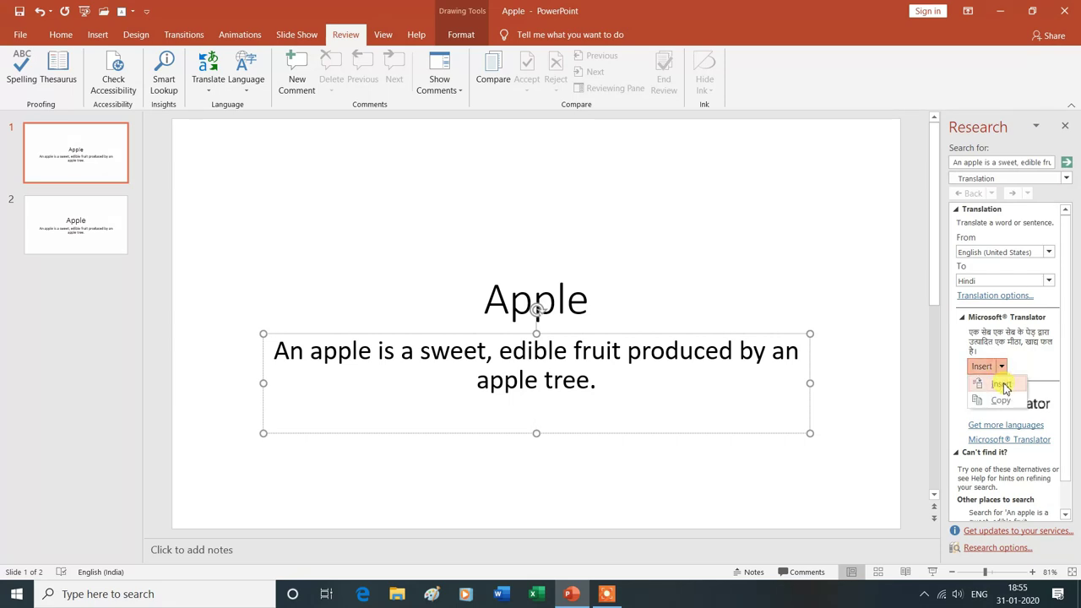
left_click(1002, 384)
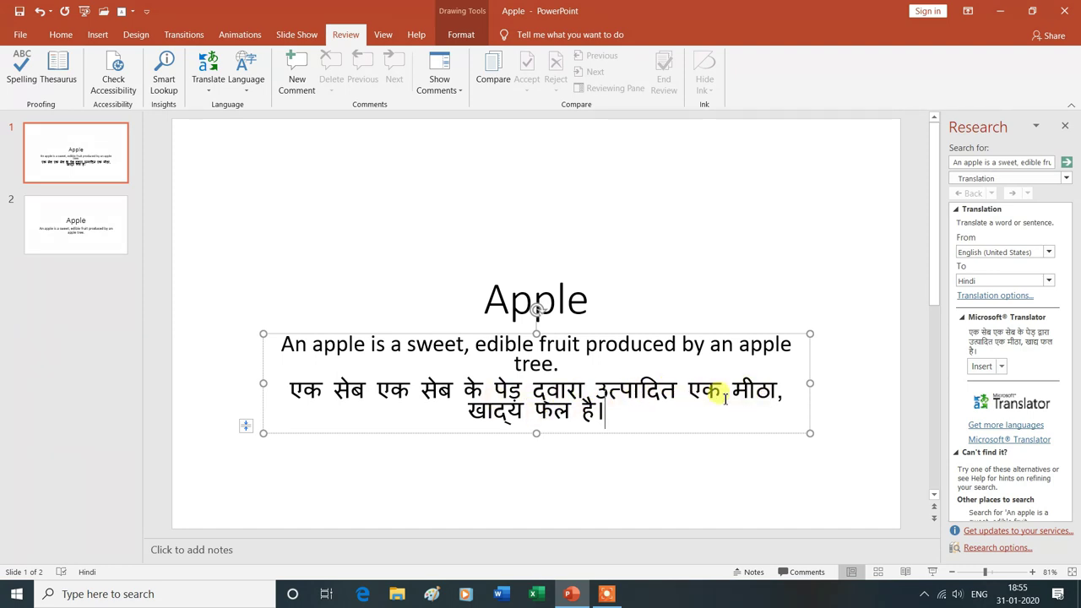
Make the text box taller so it fits the Hindi text.
left_click(640, 418)
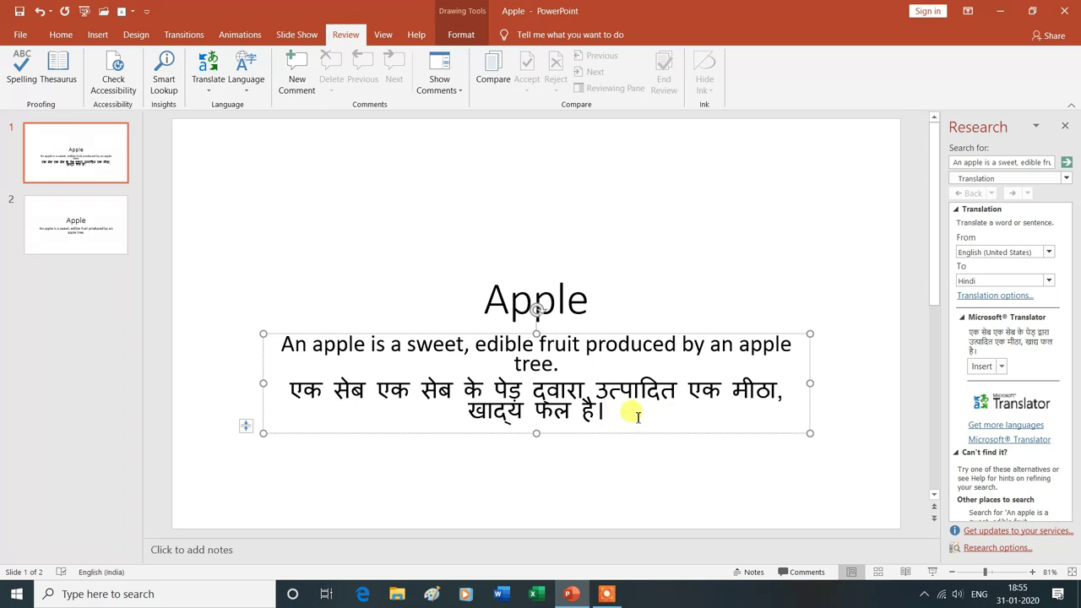
left_click_drag(537, 434, 541, 487)
key("alt")
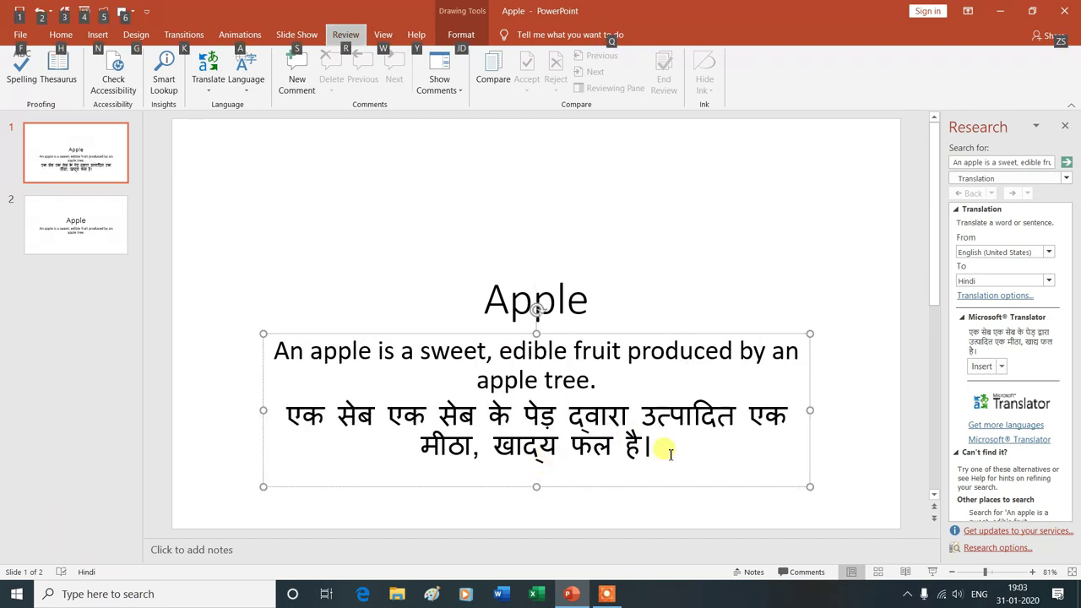
left_click(667, 450)
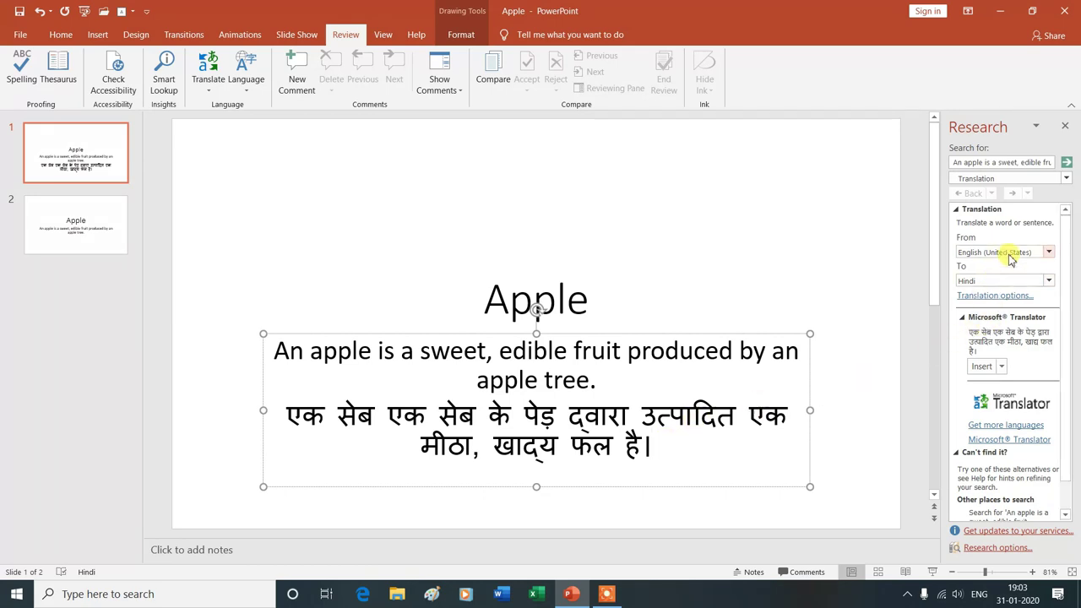
Insert the Tamil (India) translation after the Hindi text, then delete both translations.
left_click(1049, 282)
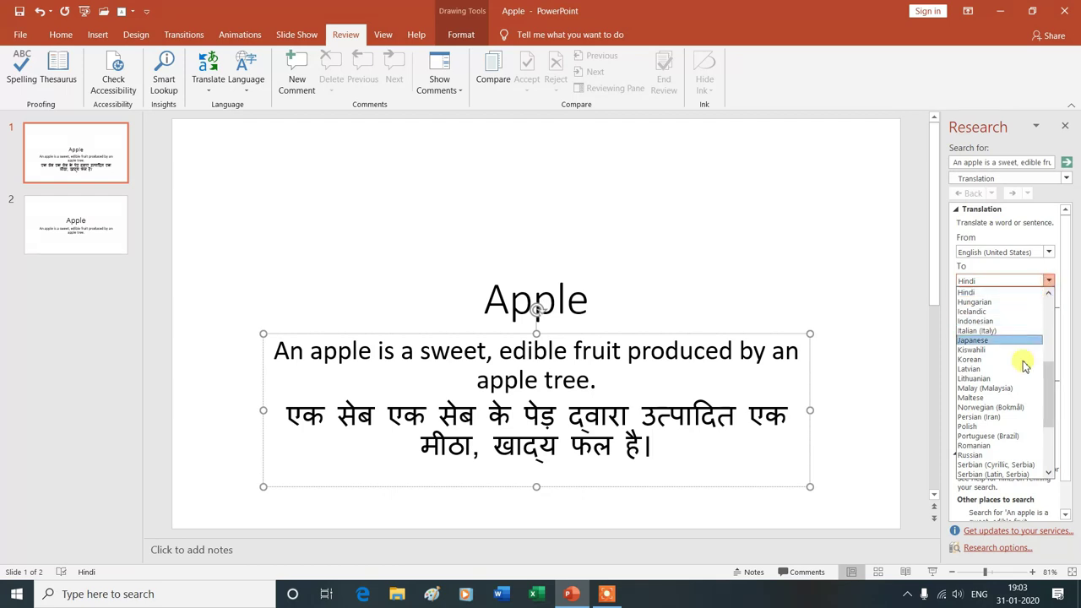
scroll(998, 445, "down", 1)
scroll(997, 445, "down", 1)
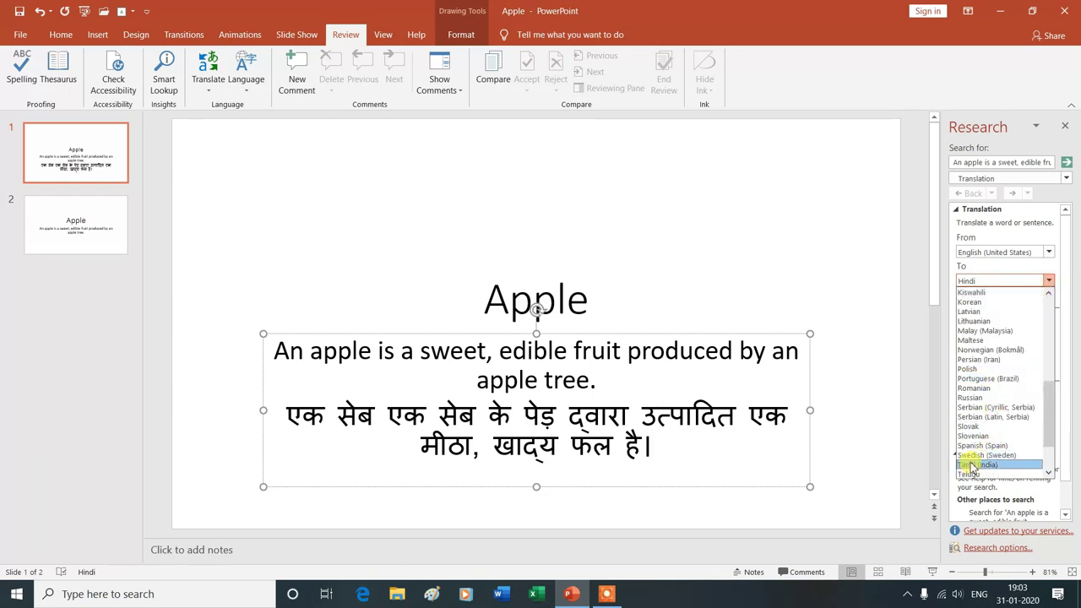
left_click(973, 466)
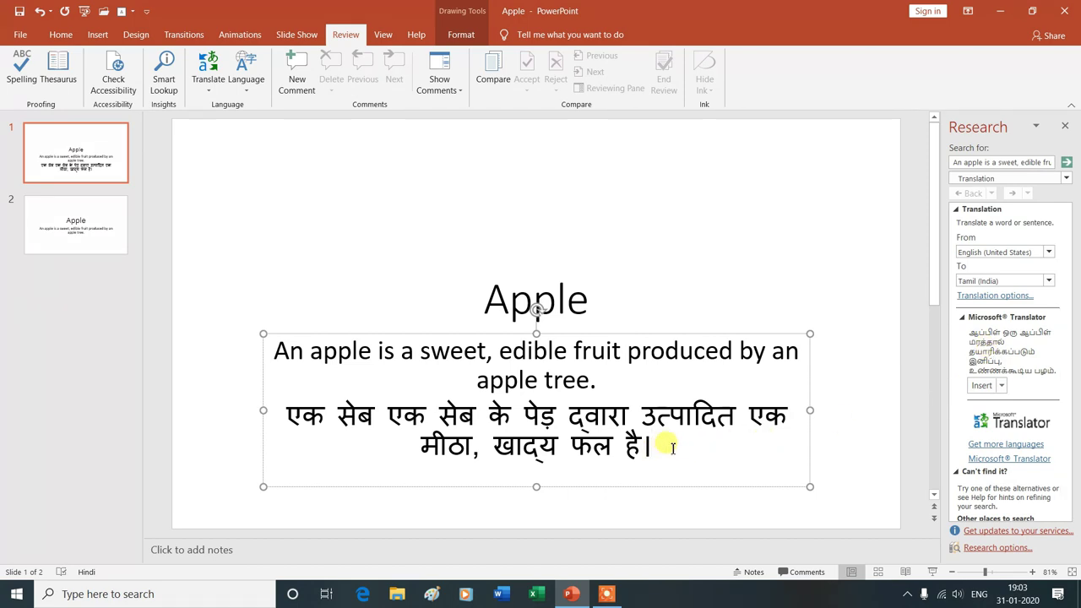
left_click(1002, 387)
left_click(1001, 404)
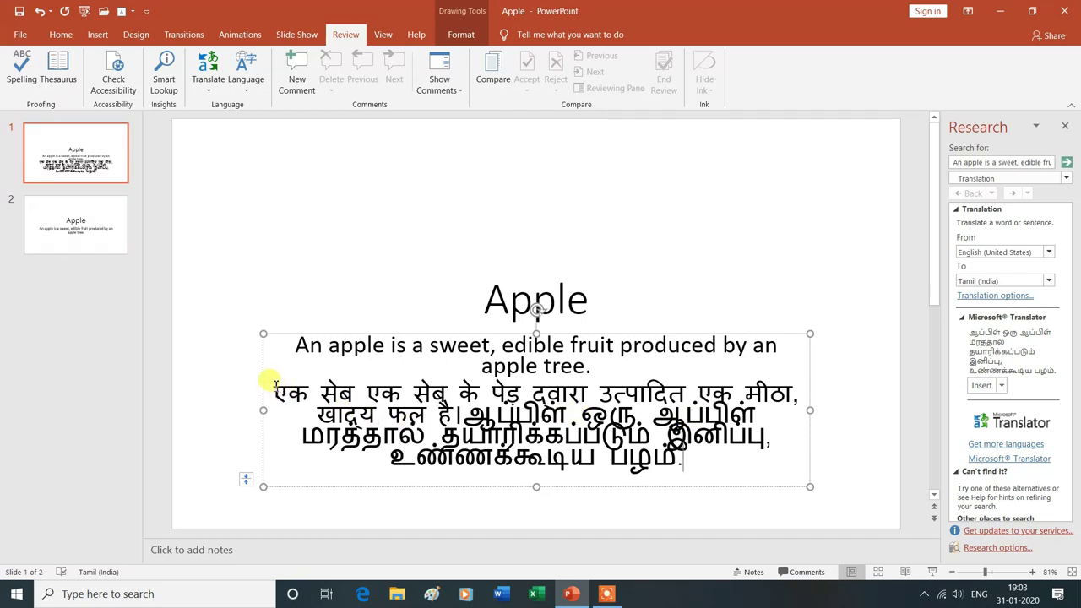
left_click_drag(275, 384, 677, 468)
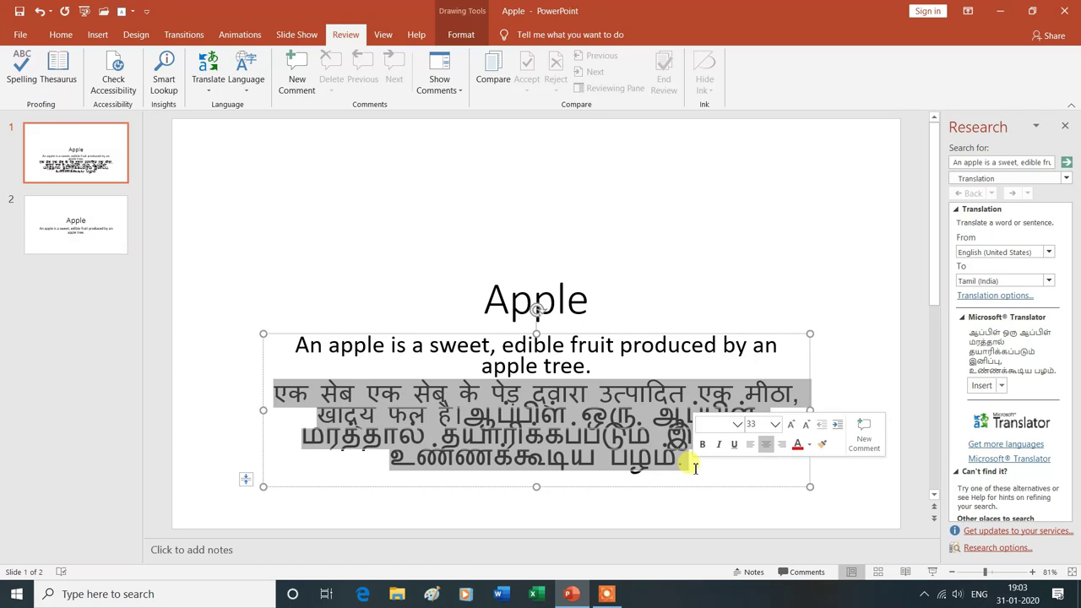
key("Delete")
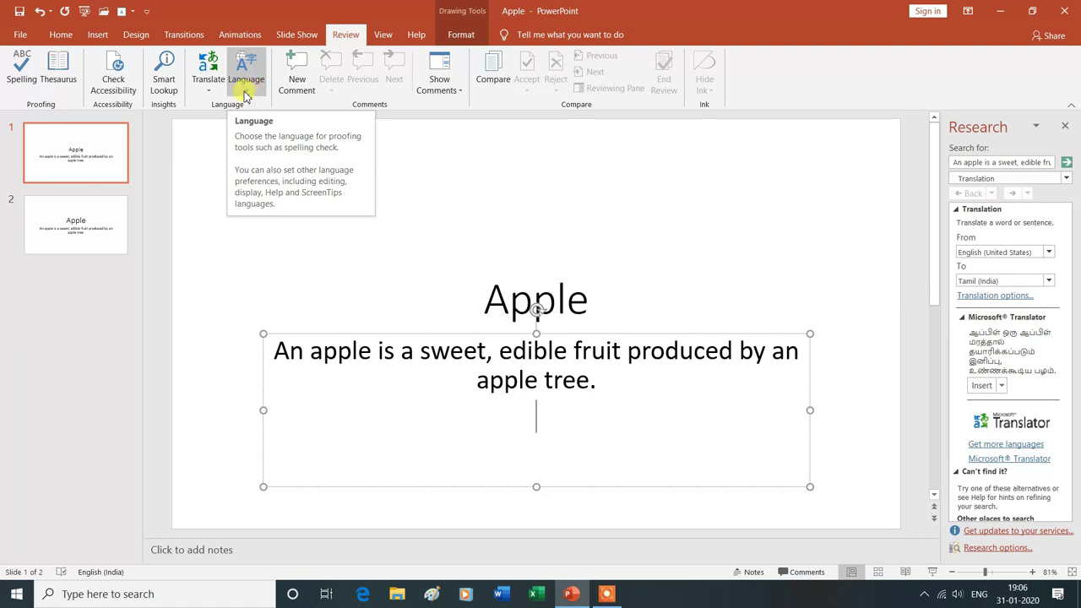
left_click(247, 95)
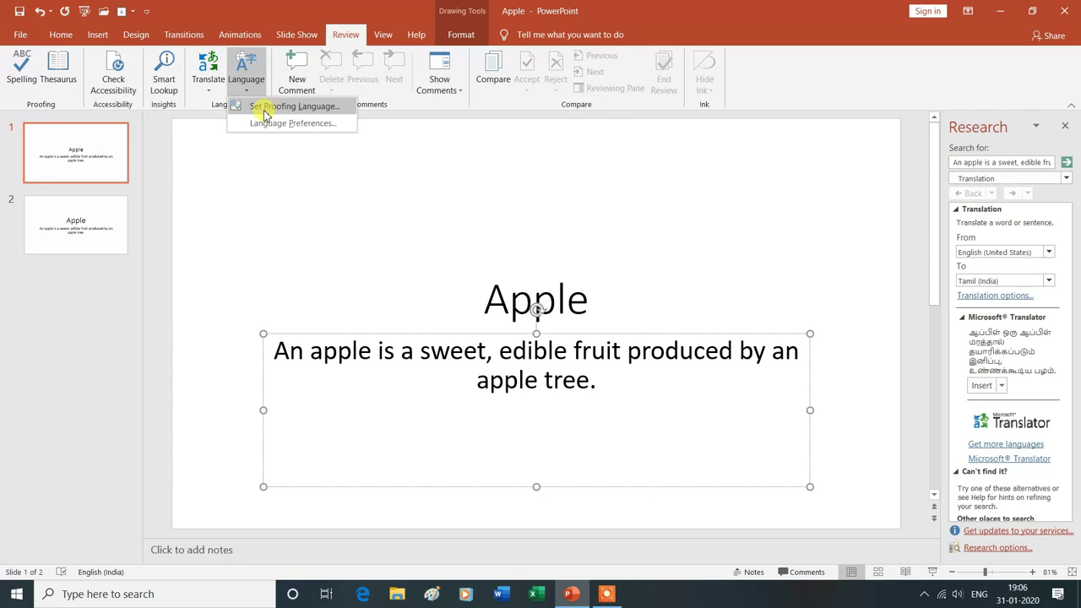
left_click(315, 111)
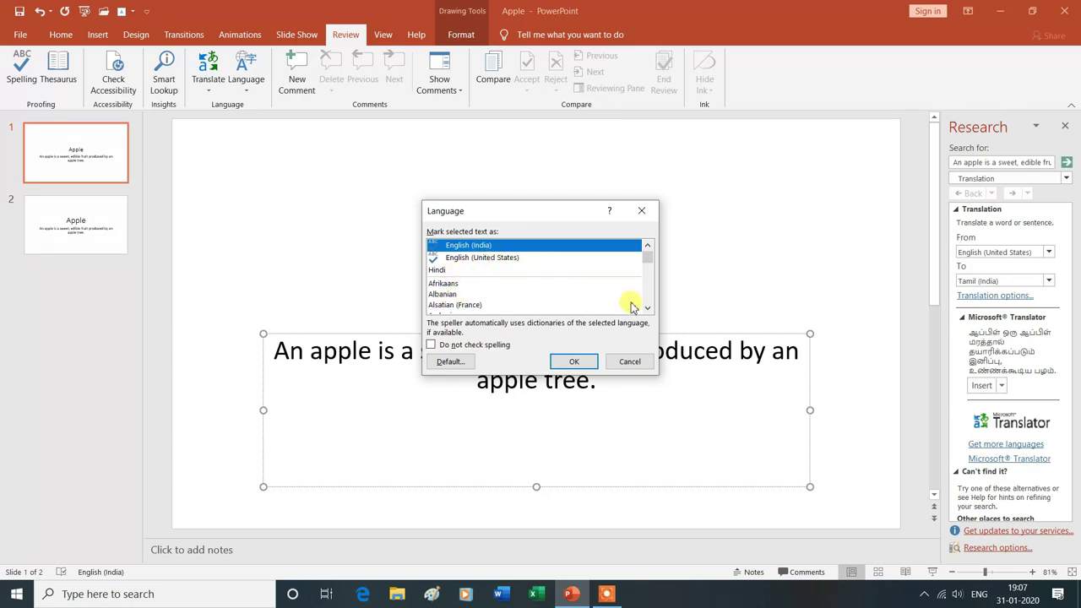
left_click_drag(649, 312, 648, 311)
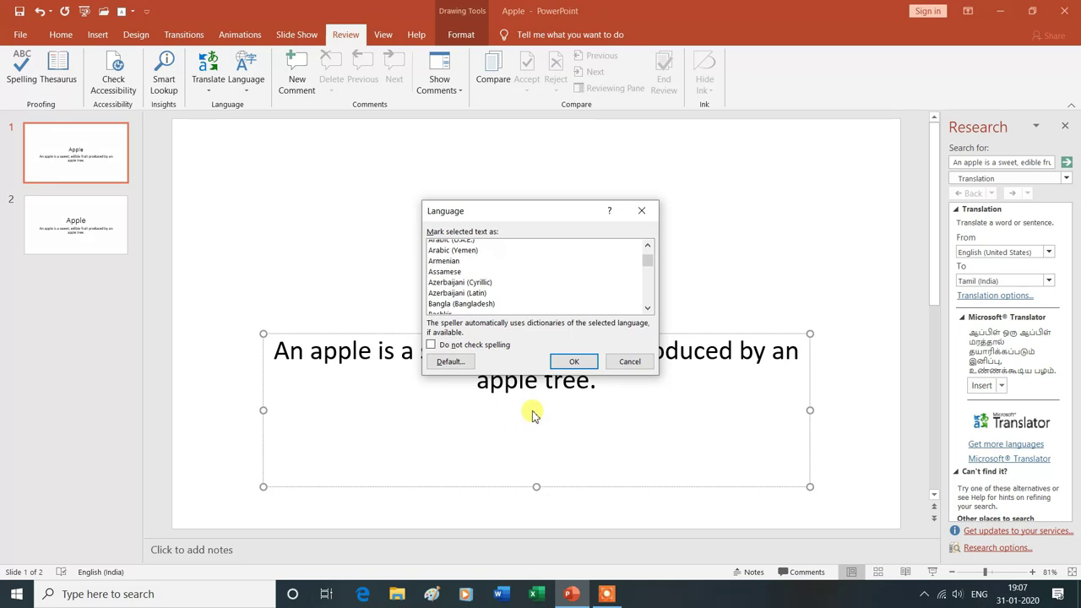
left_click(573, 362)
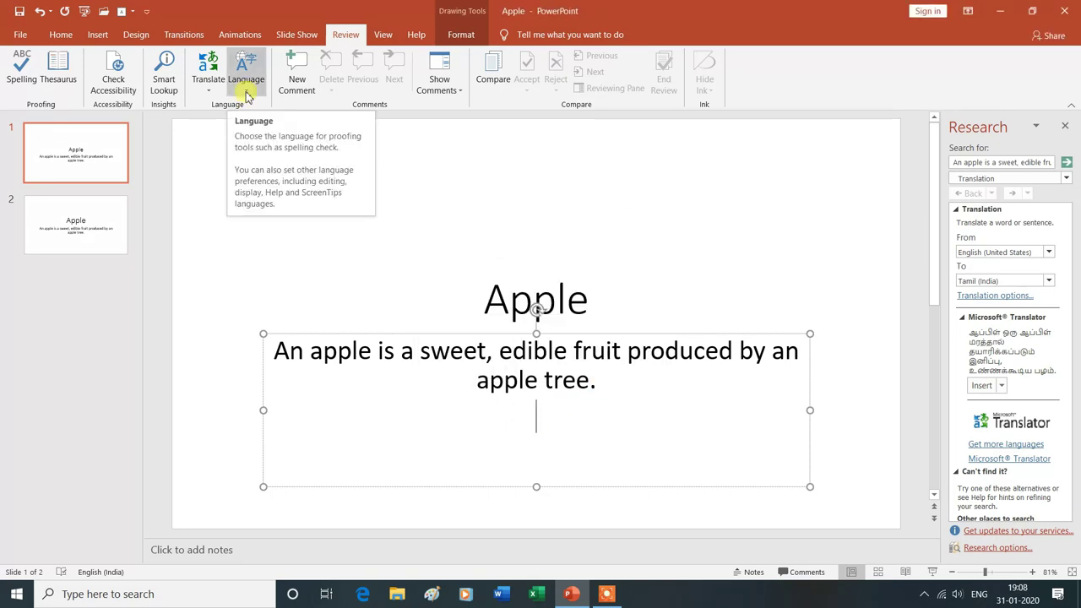
Switch off 'Check spelling as you type' under Proofing in Language Preferences and confirm with OK.
left_click(246, 96)
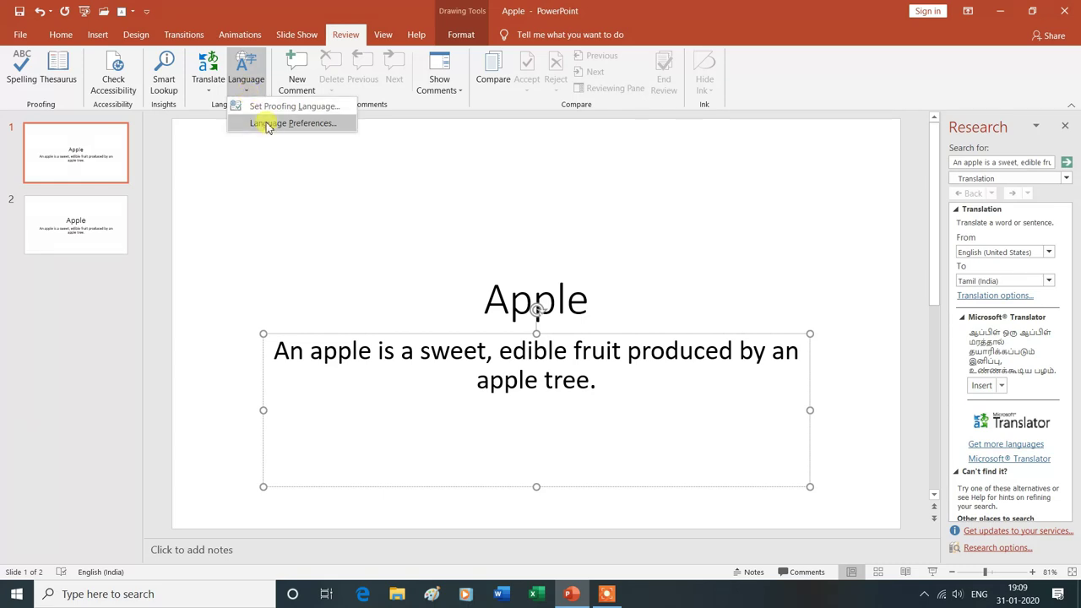
left_click(272, 124)
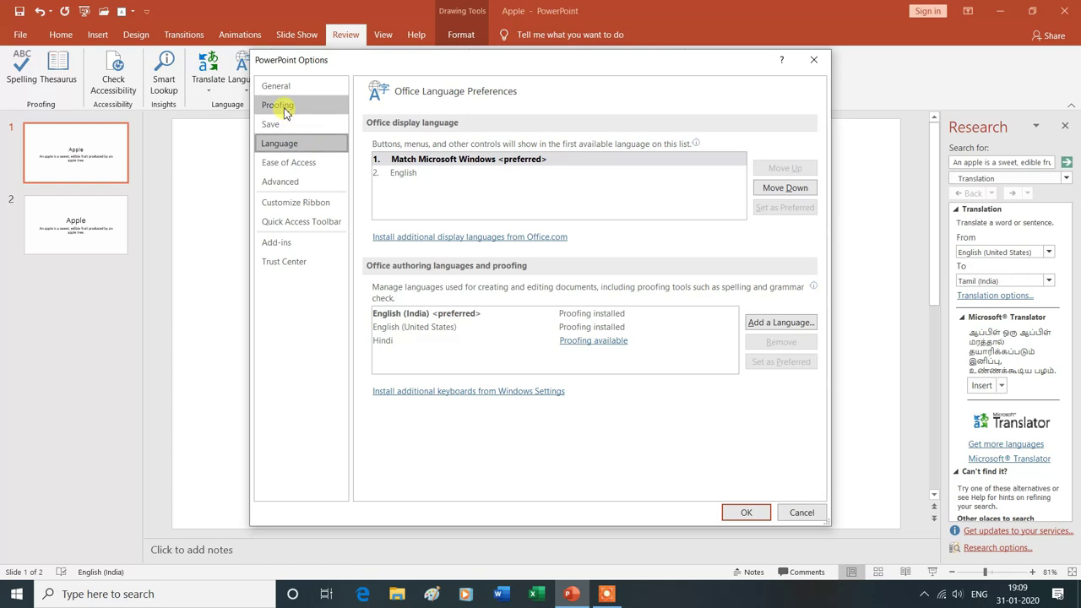
left_click(283, 108)
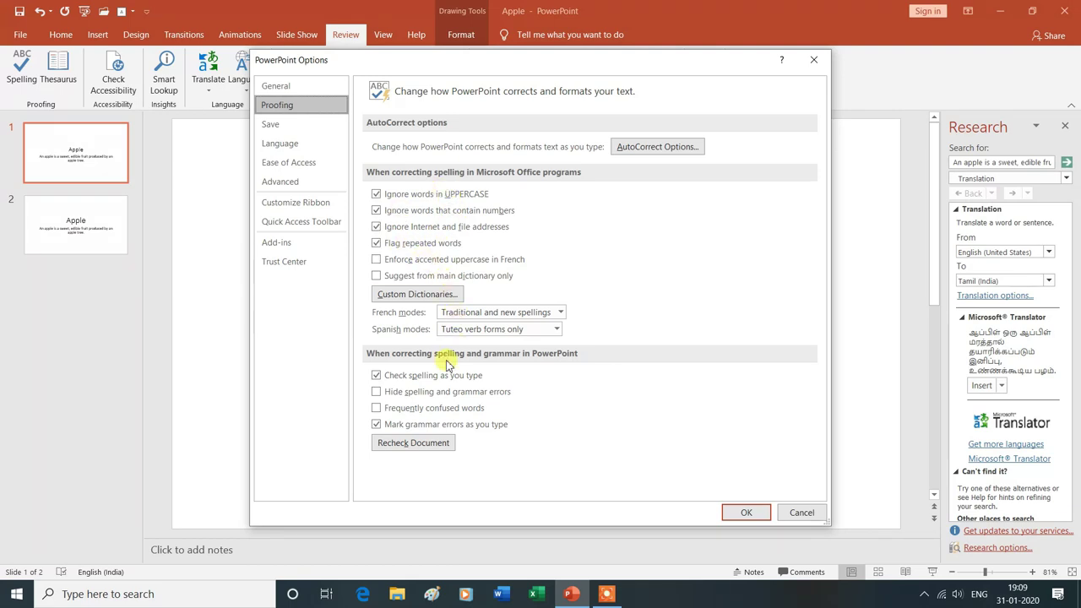
left_click(377, 375)
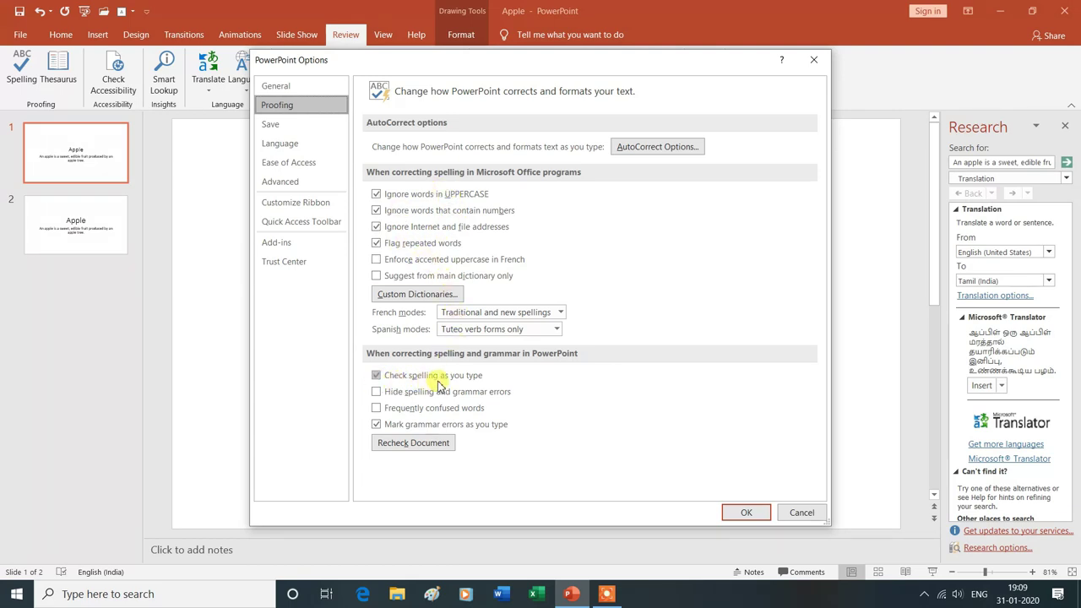
left_click(376, 376)
left_click(376, 377)
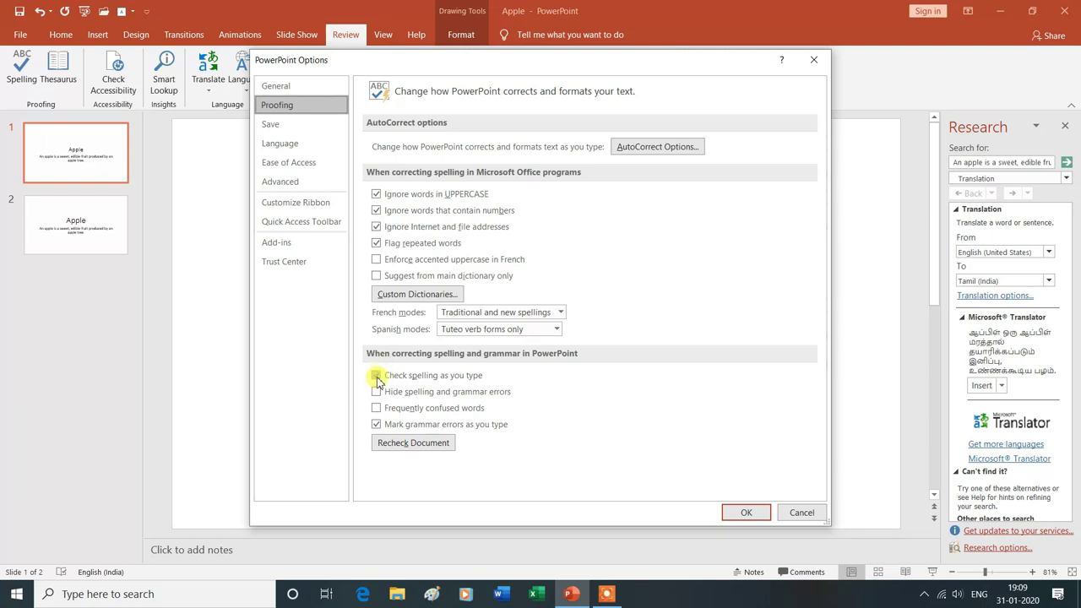
left_click(377, 377)
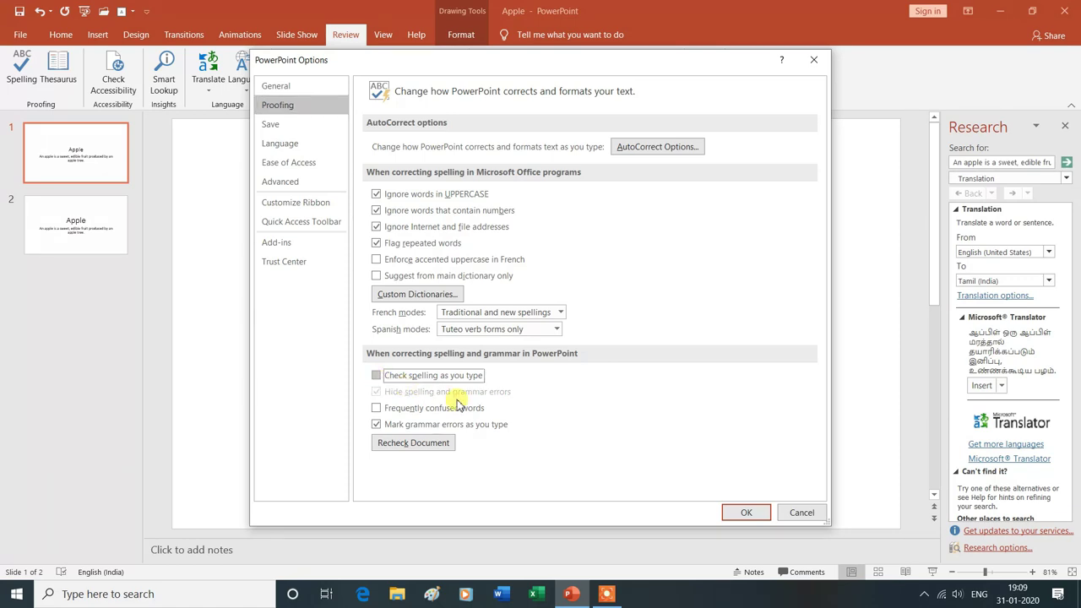
left_click(745, 515)
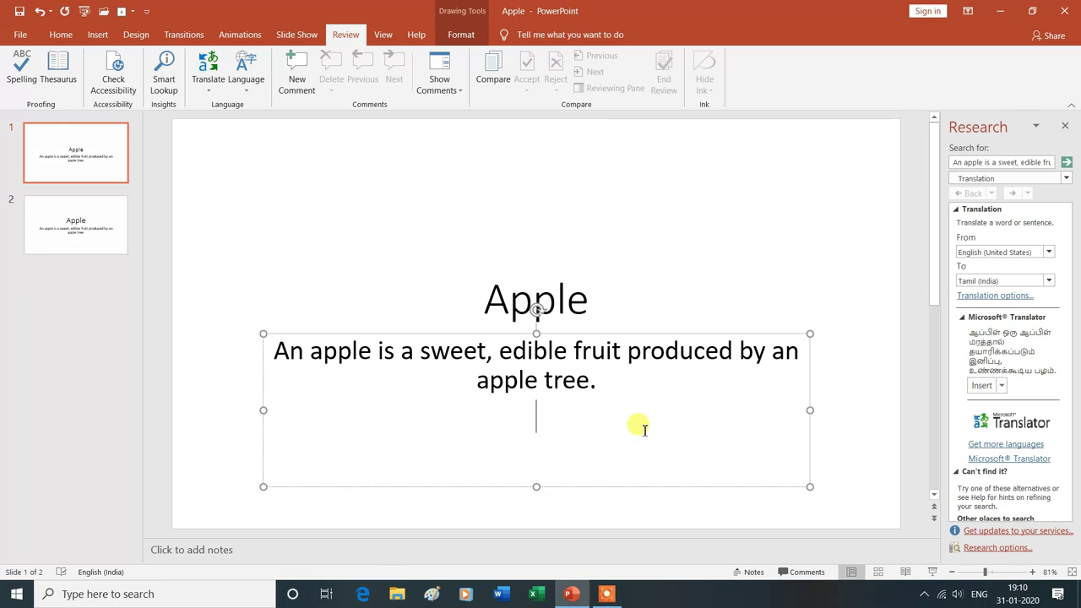
Type the misspelled line 'aple tre' beneath the apple sentence.
type("aple ")
type("tre")
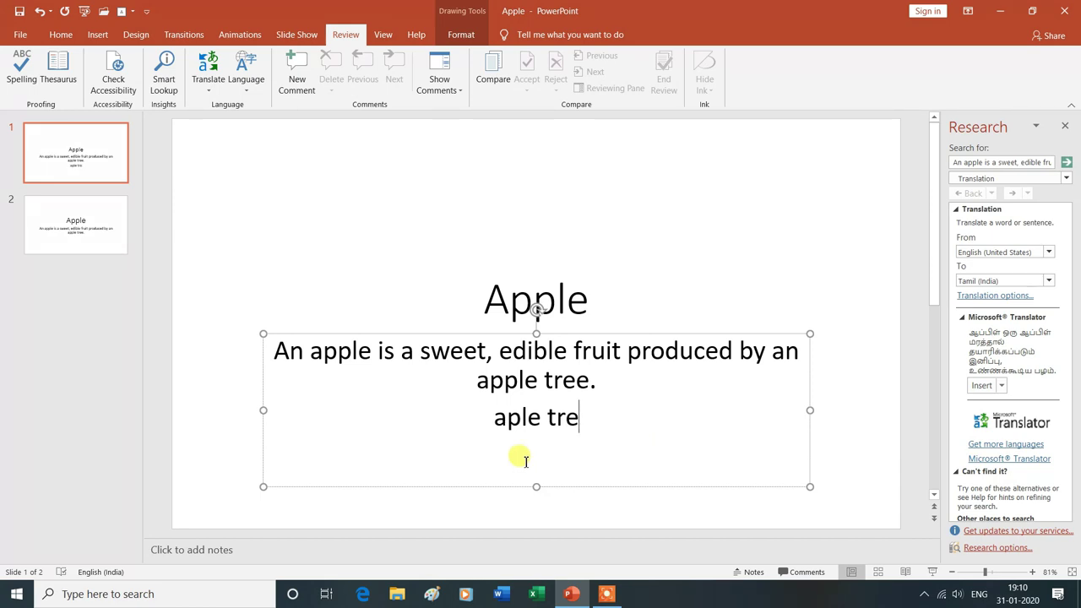
left_click(585, 429)
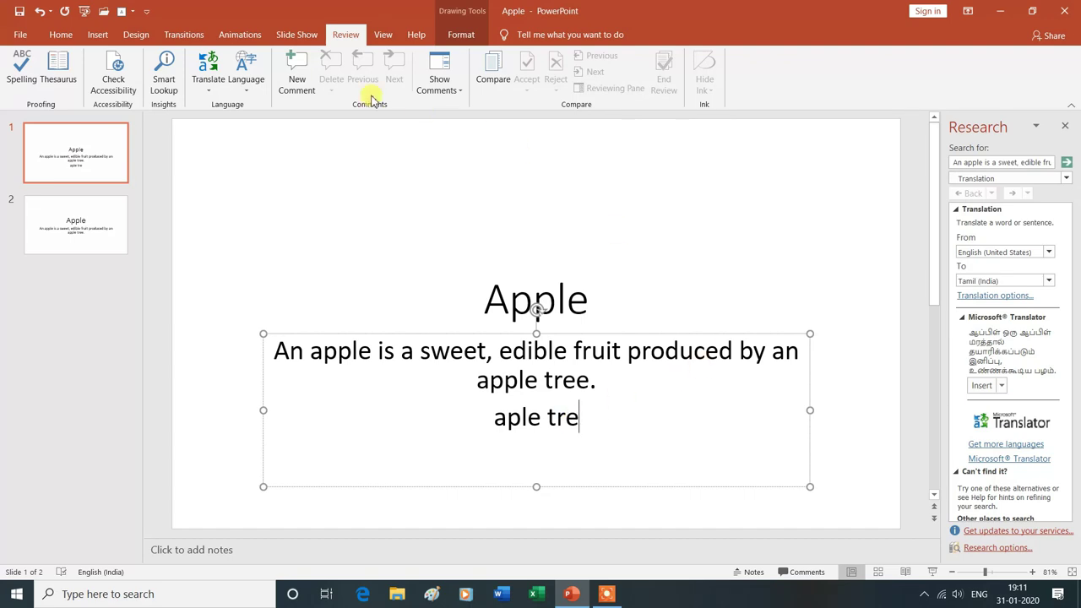
Re-enable 'Check spelling as you type' in the Proofing language preferences and confirm with OK.
left_click(248, 93)
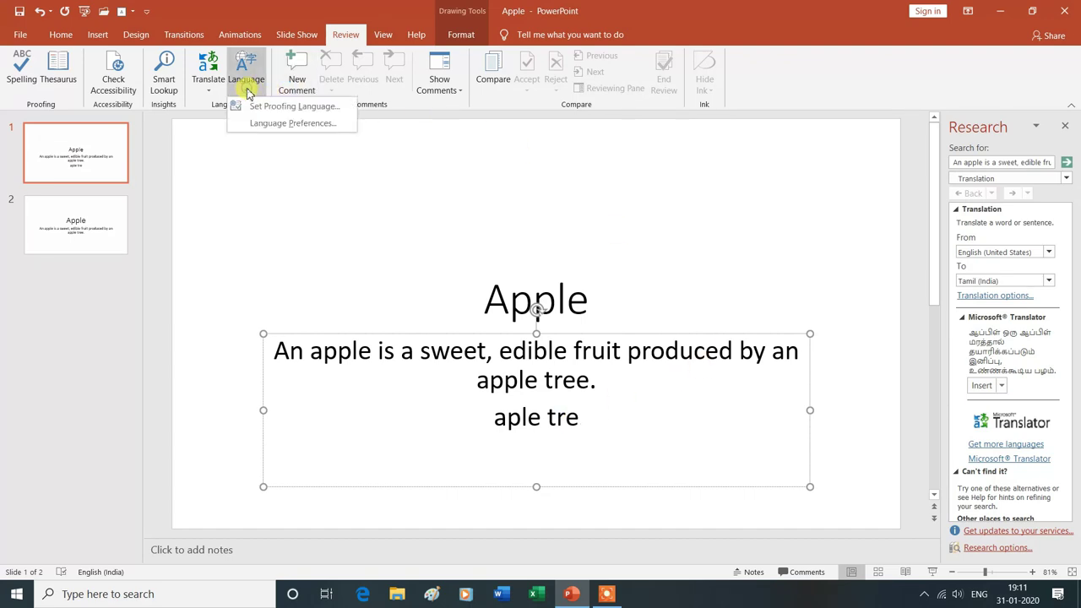
left_click(271, 126)
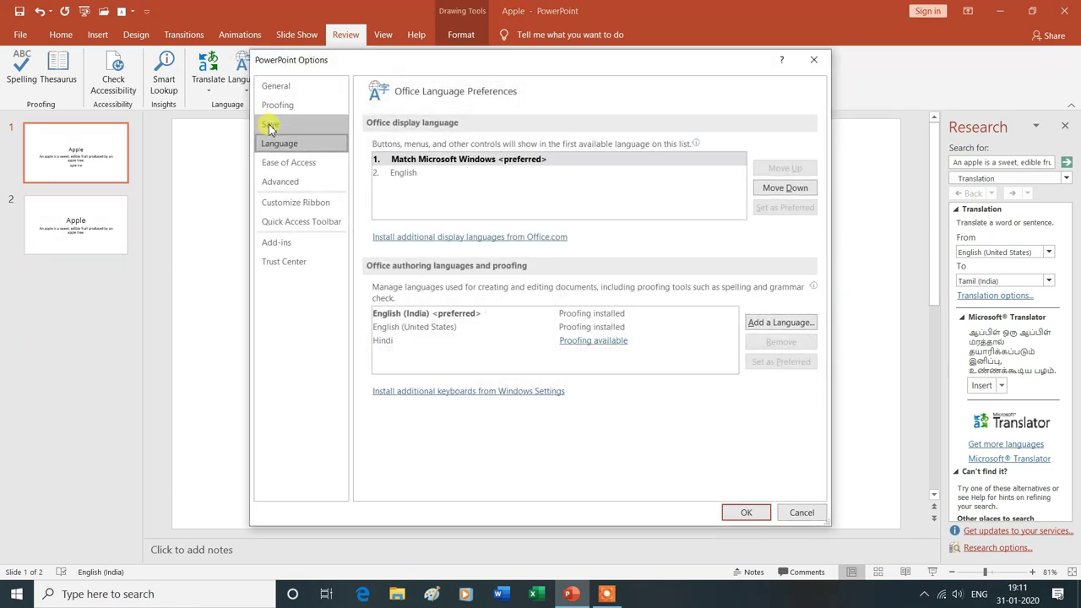
left_click(280, 105)
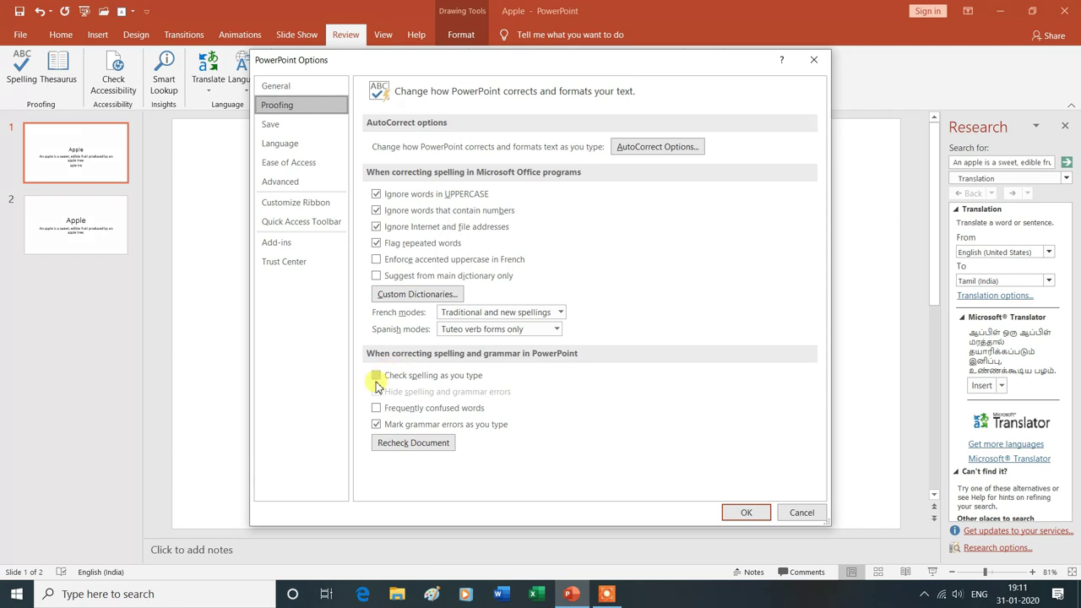
left_click(377, 377)
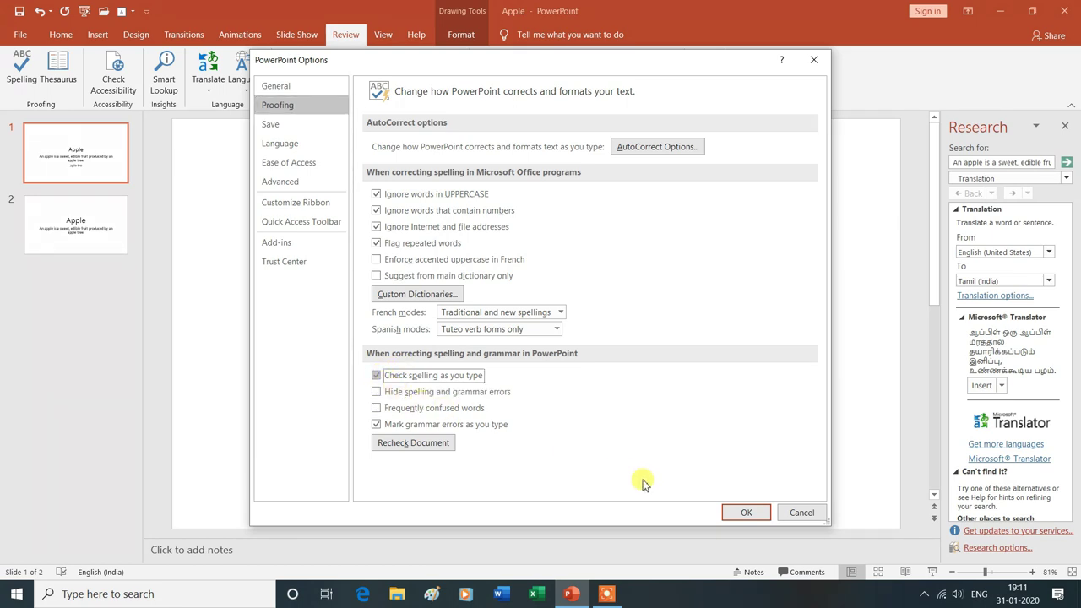
left_click(747, 513)
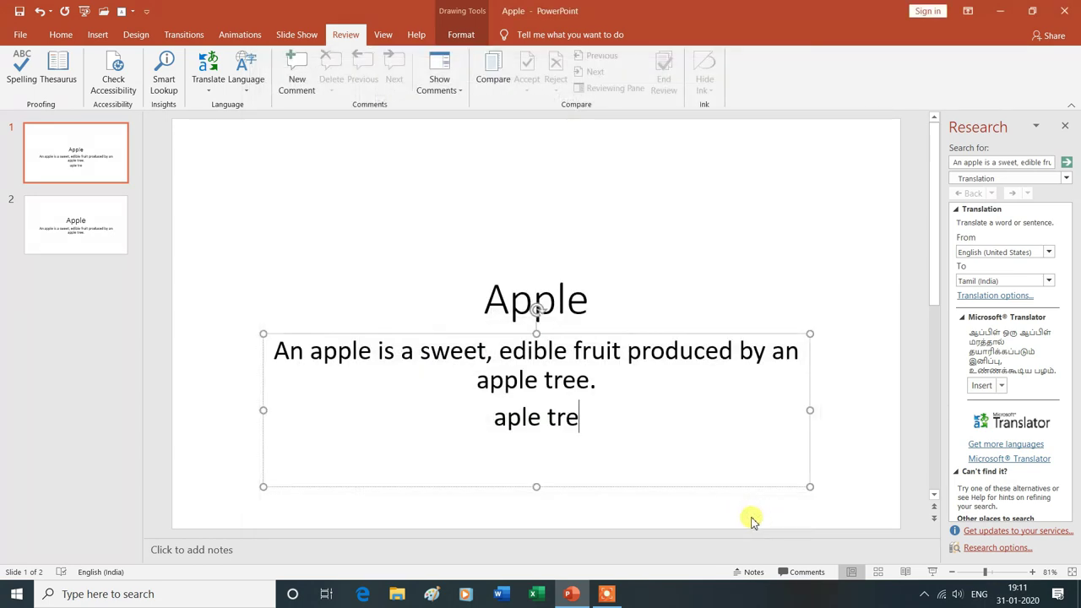
Look up 'produced' in Research, then add and delete a stray 'd' after 'tre' to trigger spell checking.
left_click(639, 359, "alt")
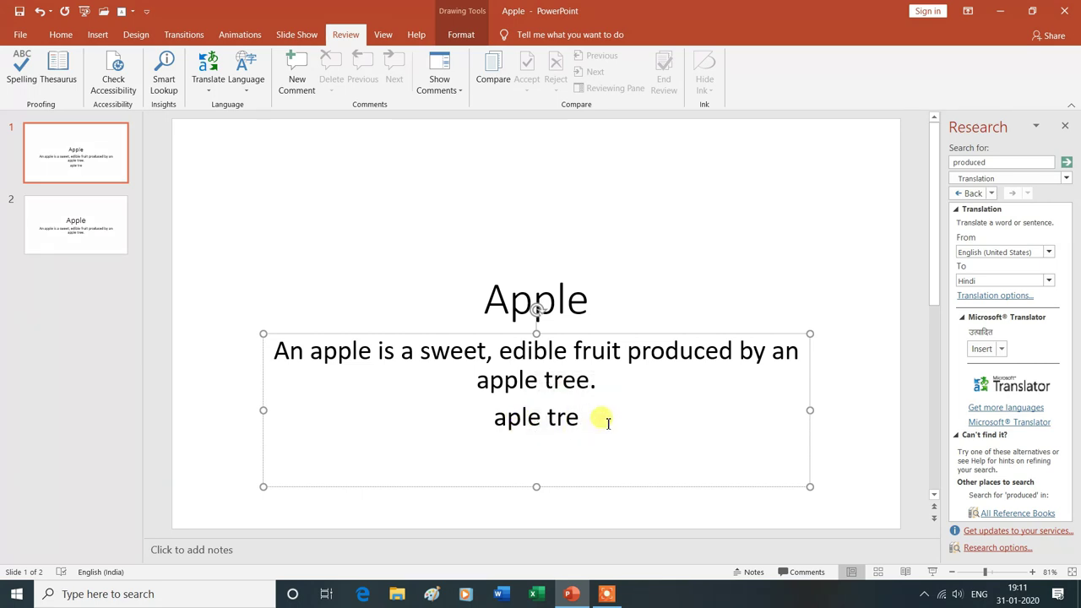
type("d")
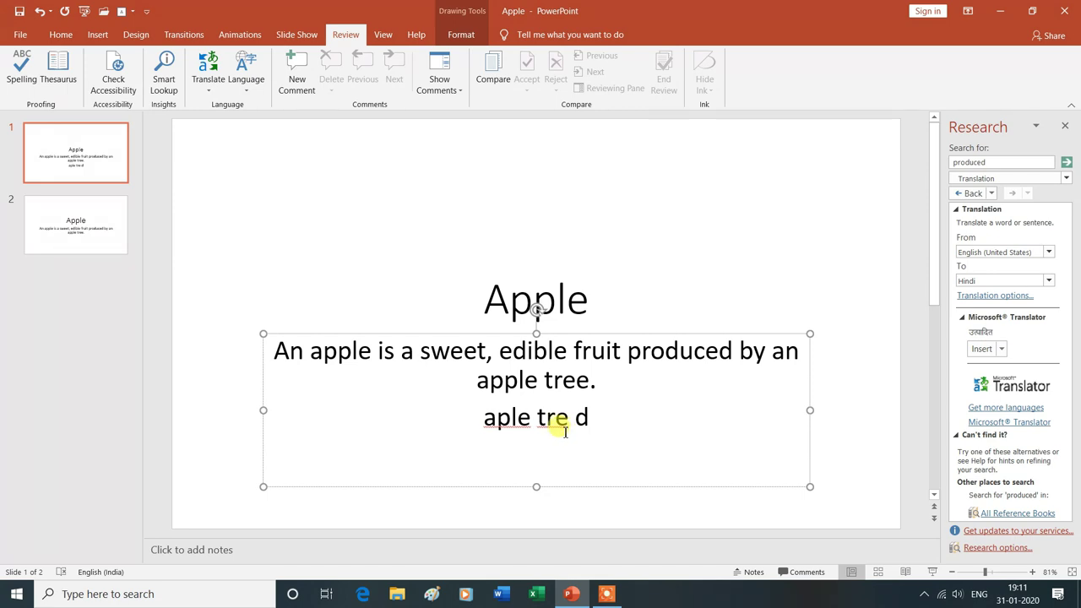
left_click(561, 417)
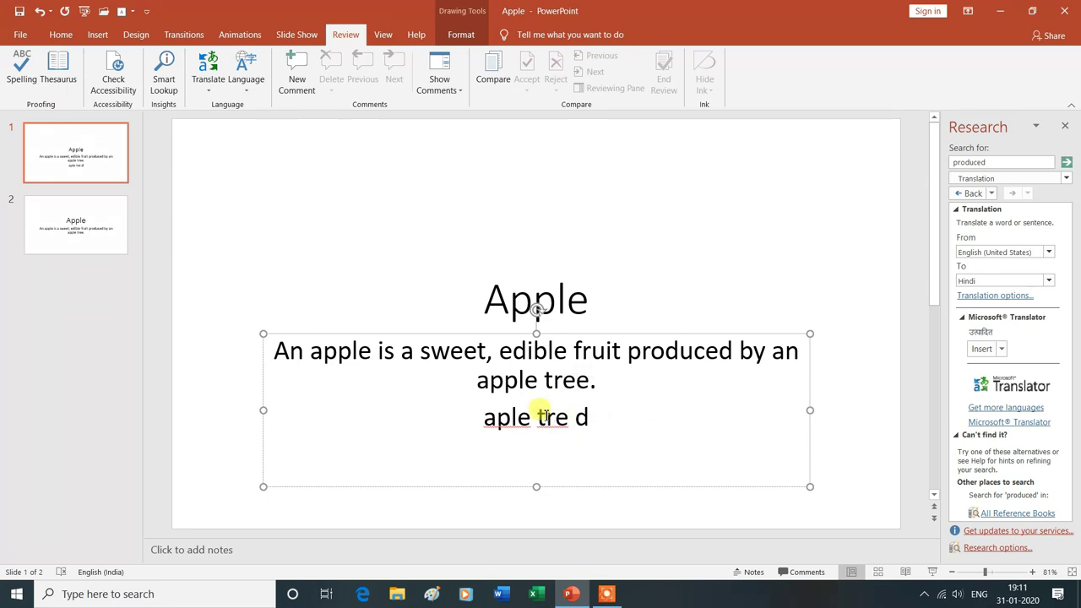
key("BackSpace")
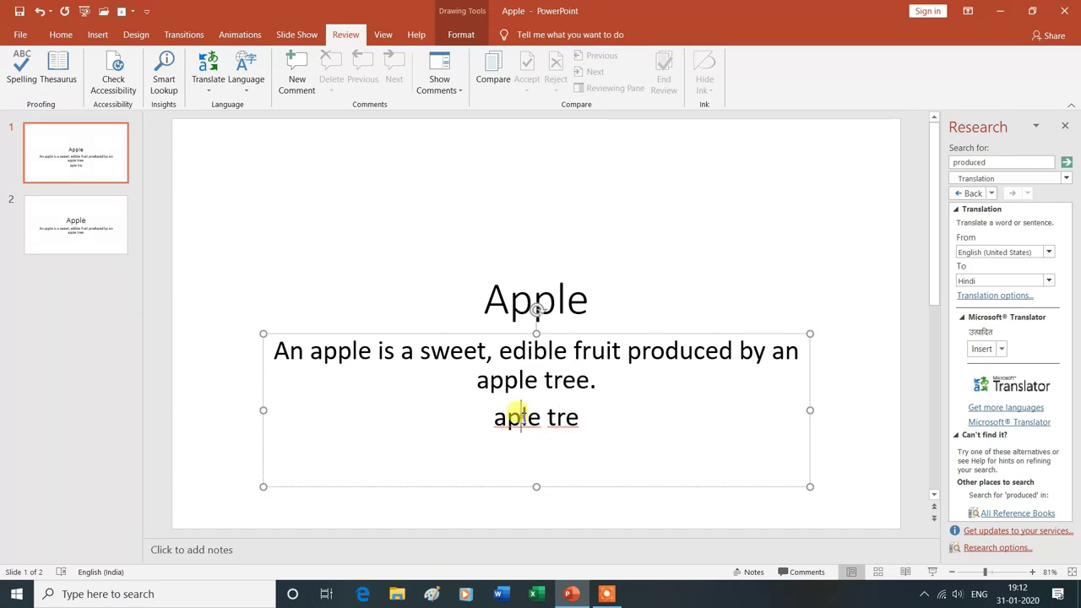
Replace 'aple' with 'apple' and 'tre' with 'tree' from the spelling suggestions.
right_click(522, 417)
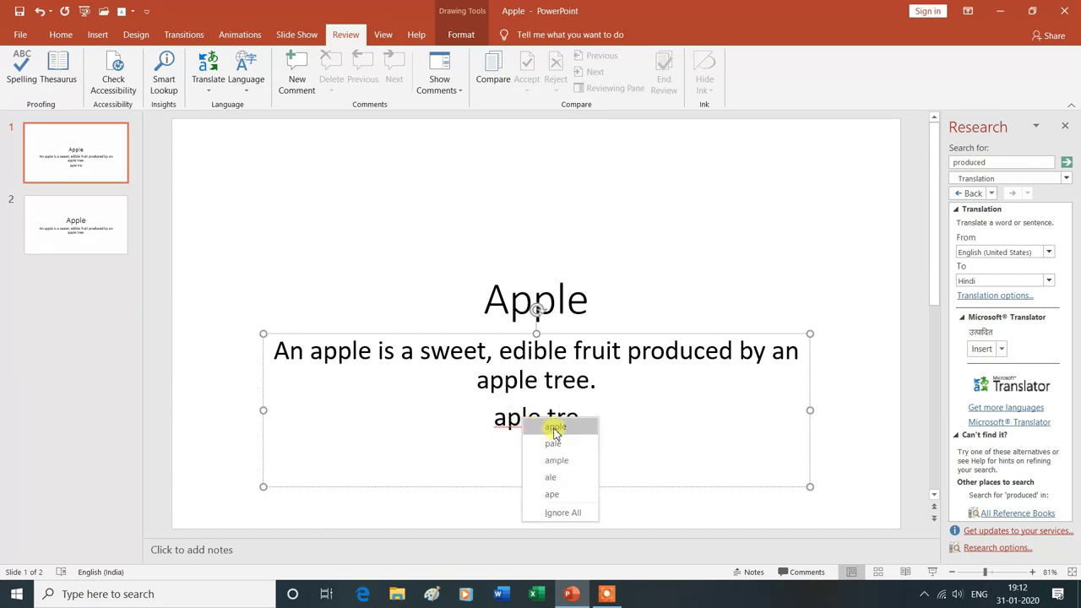
left_click(556, 428)
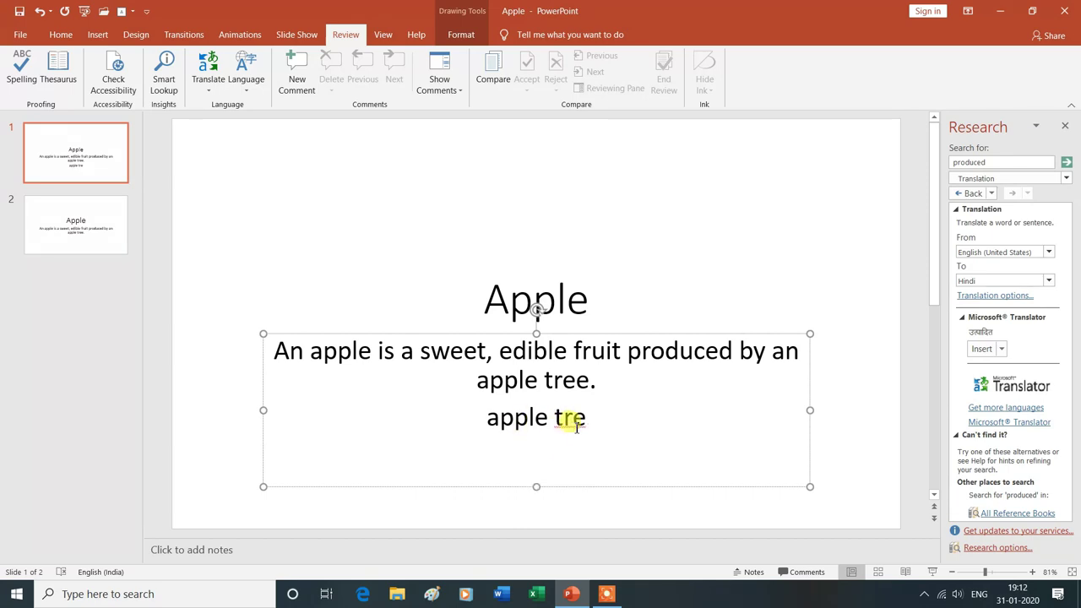
right_click(573, 423)
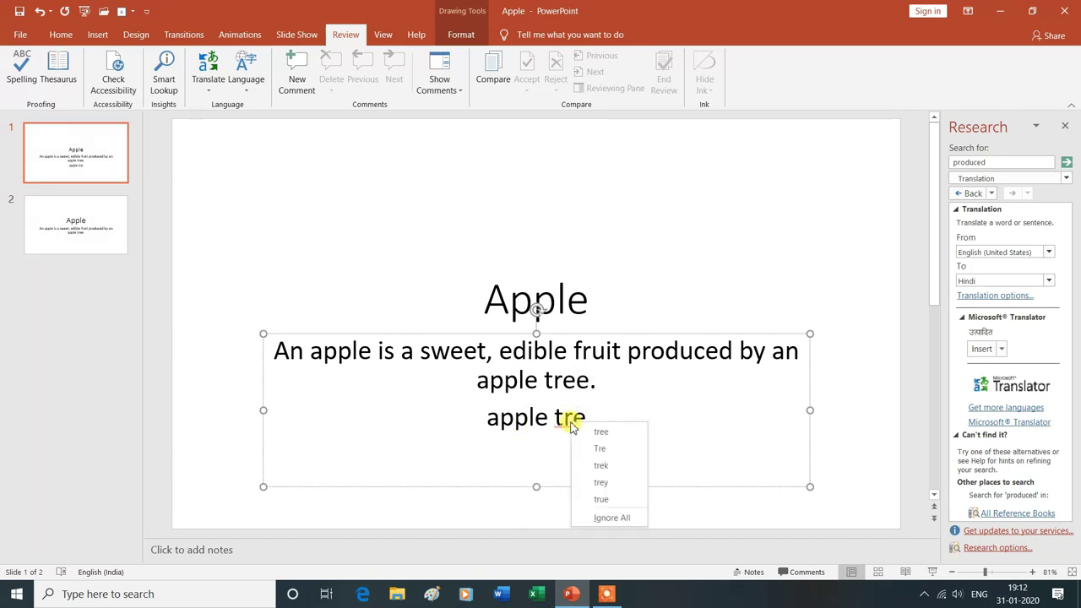
left_click(612, 438)
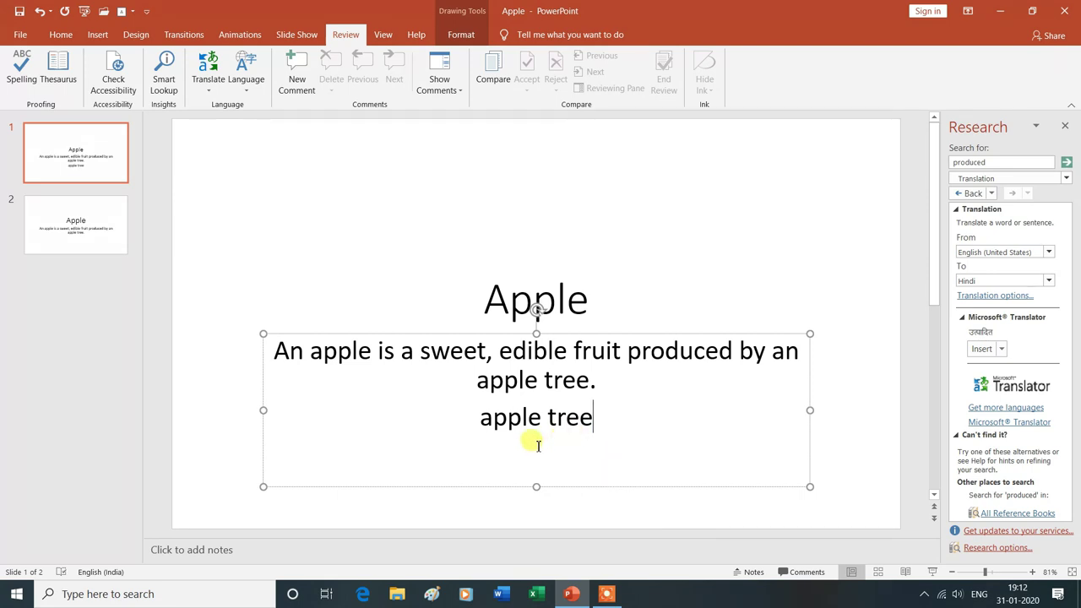